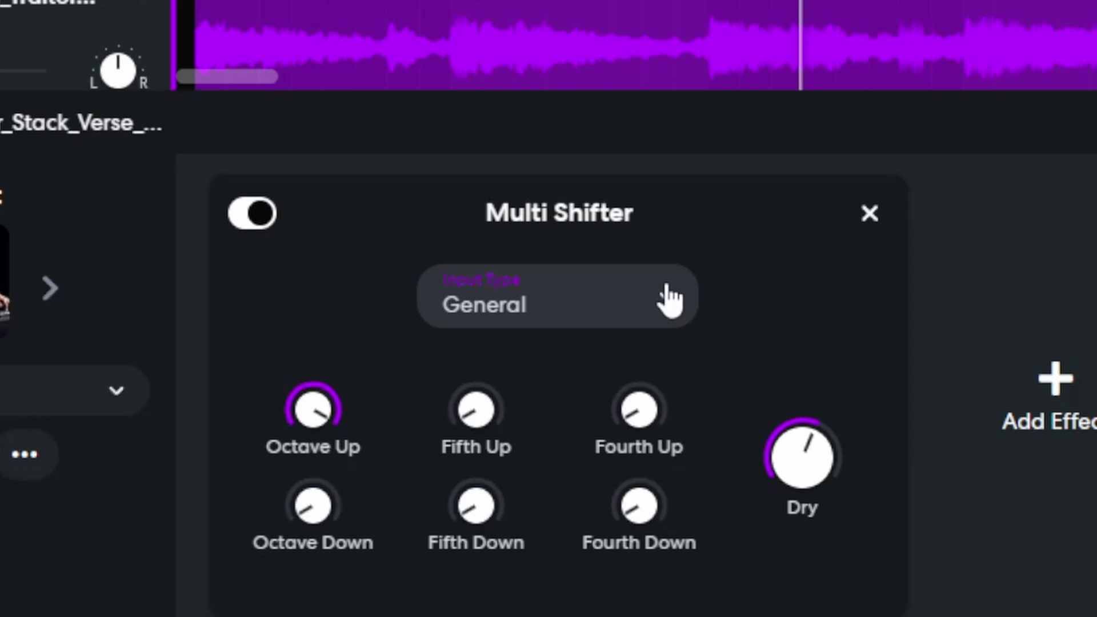
Show the Multi Shifter's input type choices: General, Vocal and Percussion
click(668, 299)
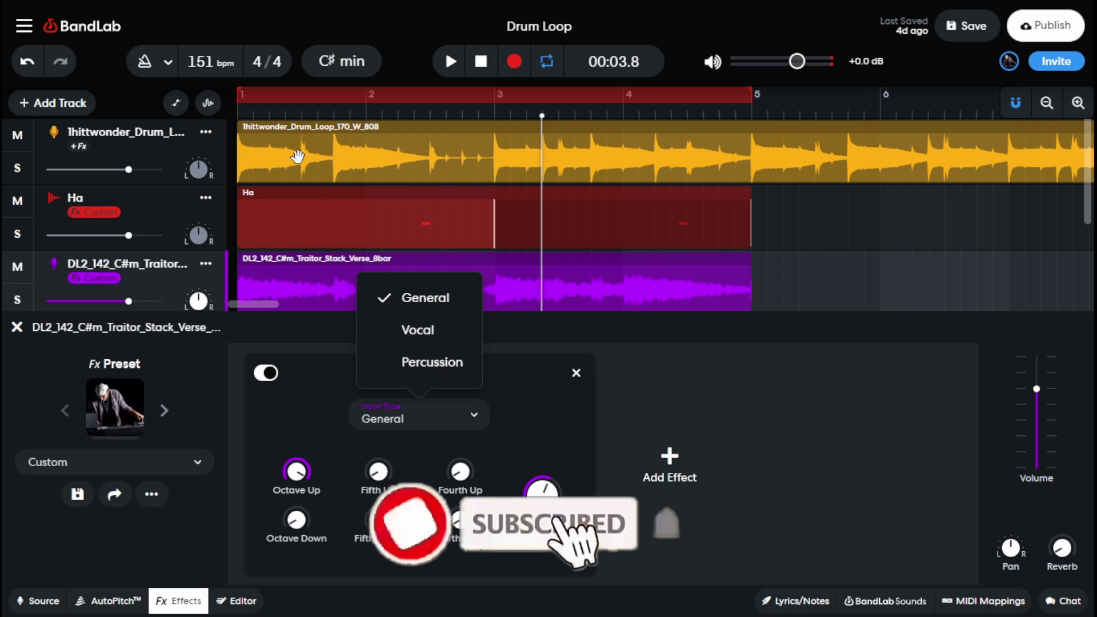
Solo the drum loop track and play it briefly, then stop
click(160, 153)
click(22, 175)
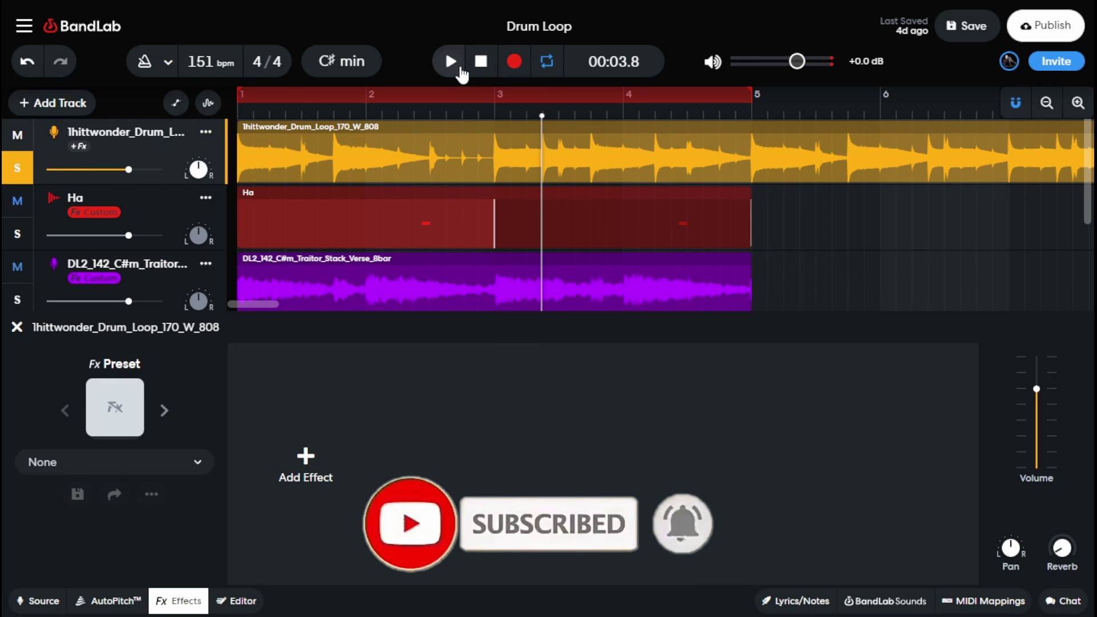
click(460, 71)
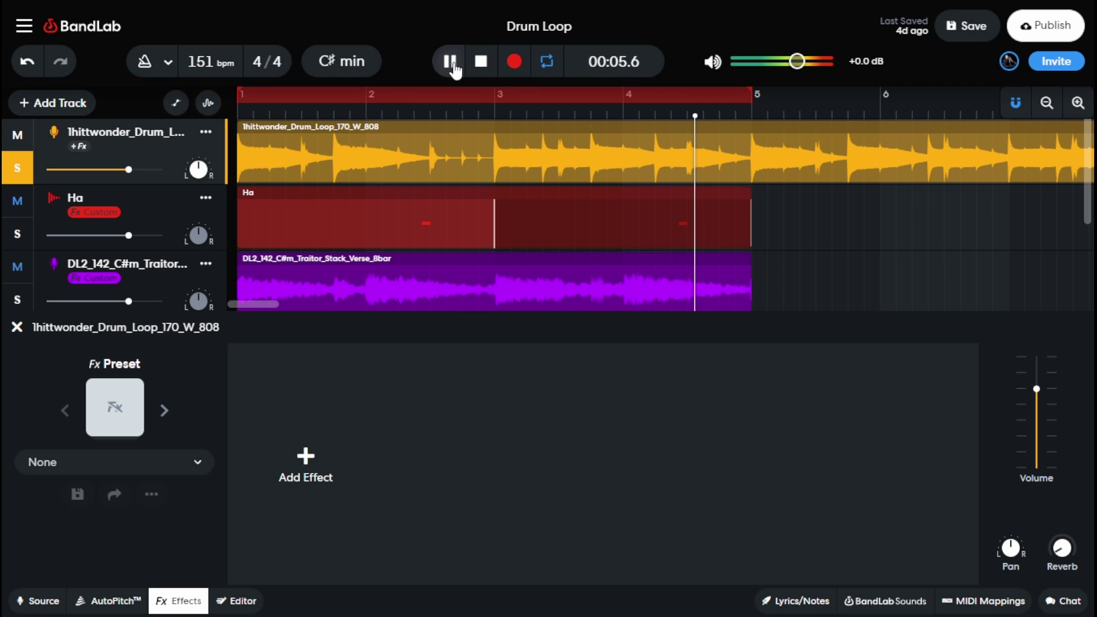
click(455, 68)
Check the melody's Multi Shifter input type choices, keeping General selected
click(160, 284)
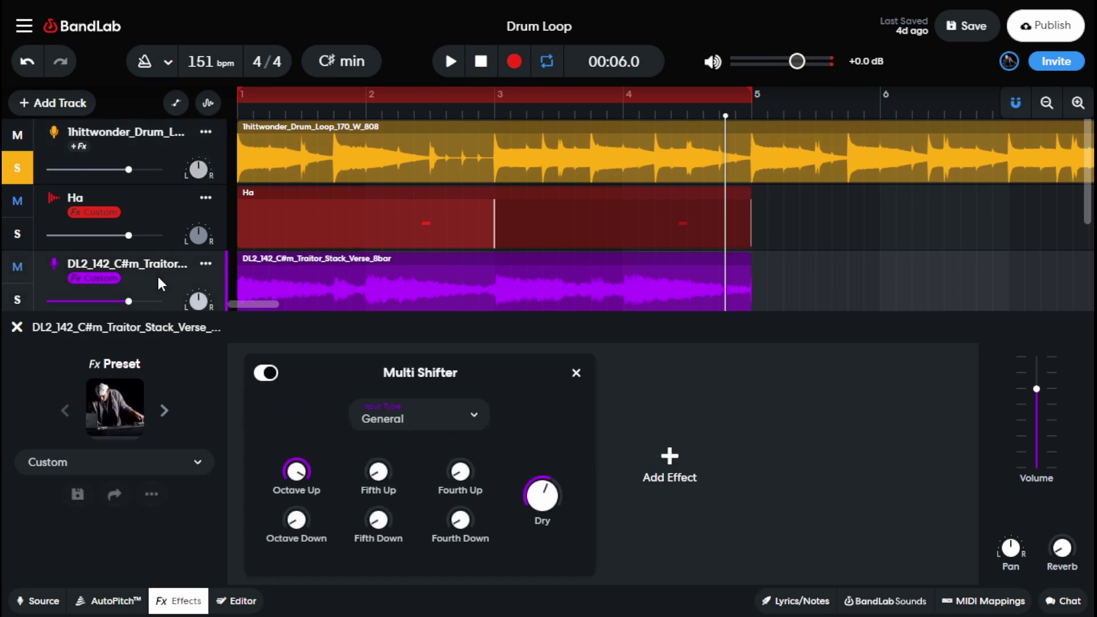
click(429, 416)
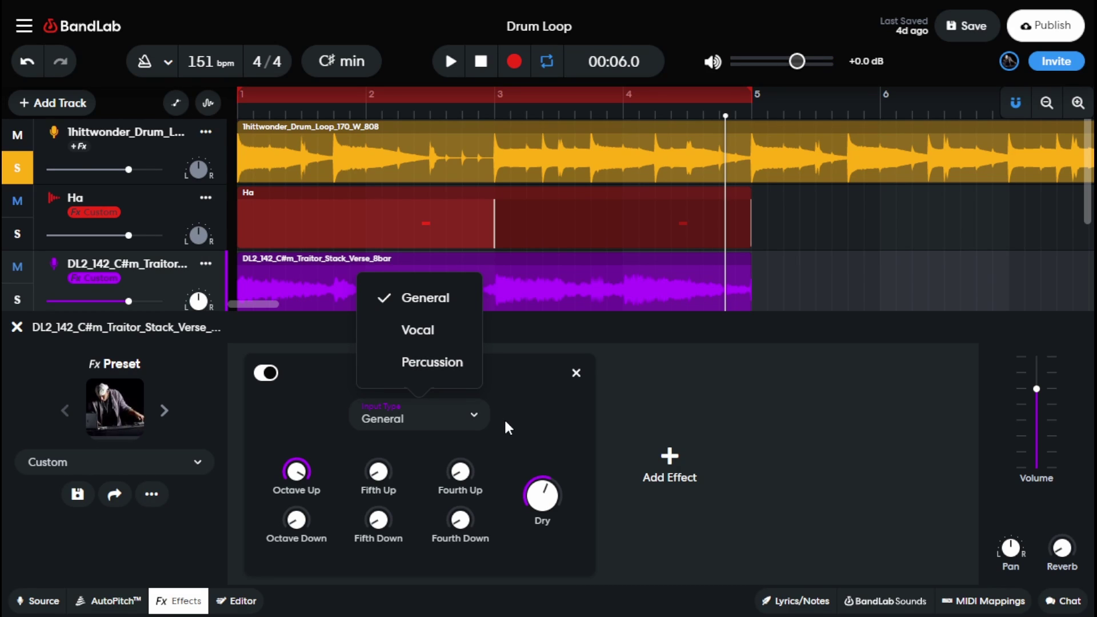
click(414, 459)
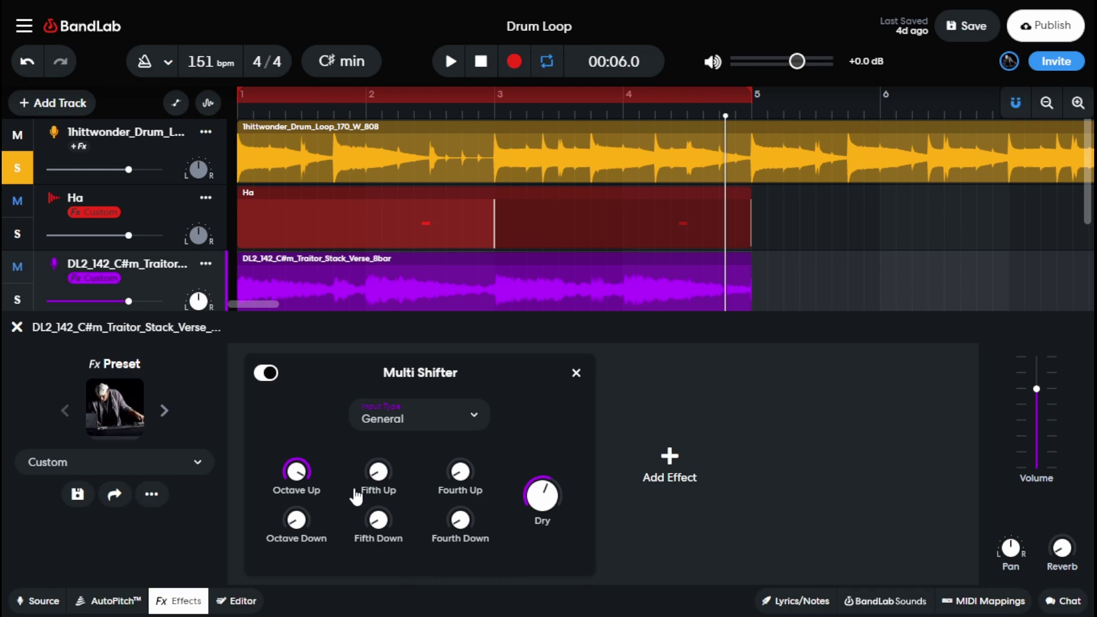
Solo the melody instead of the drum loop, bypass the Multi Shifter, and play it unprocessed
click(15, 167)
scroll(19, 252, down, 2)
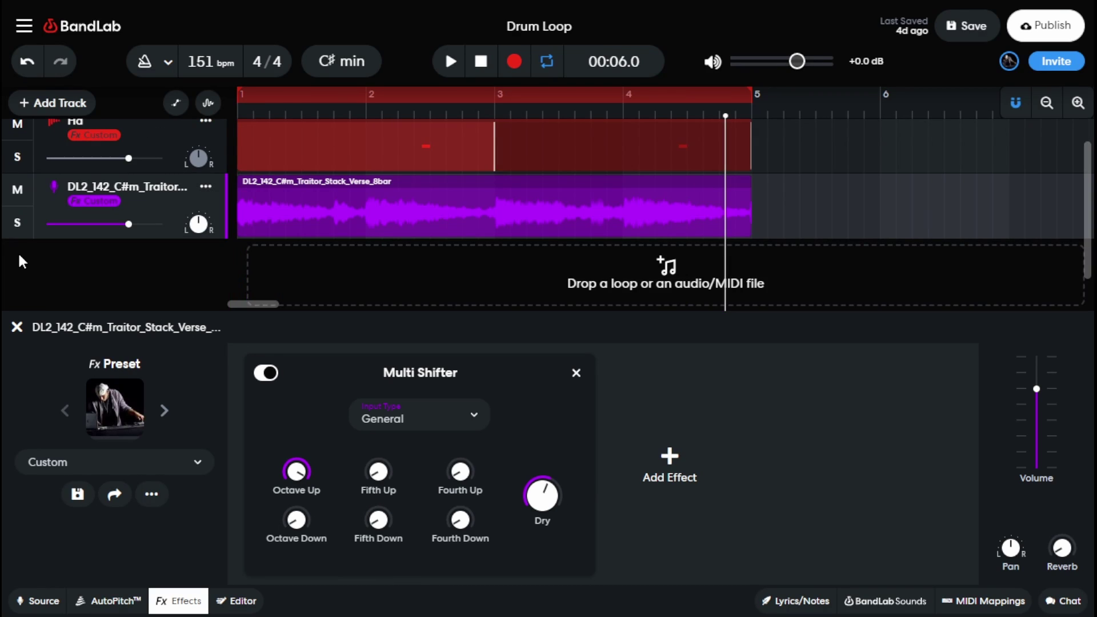
click(23, 231)
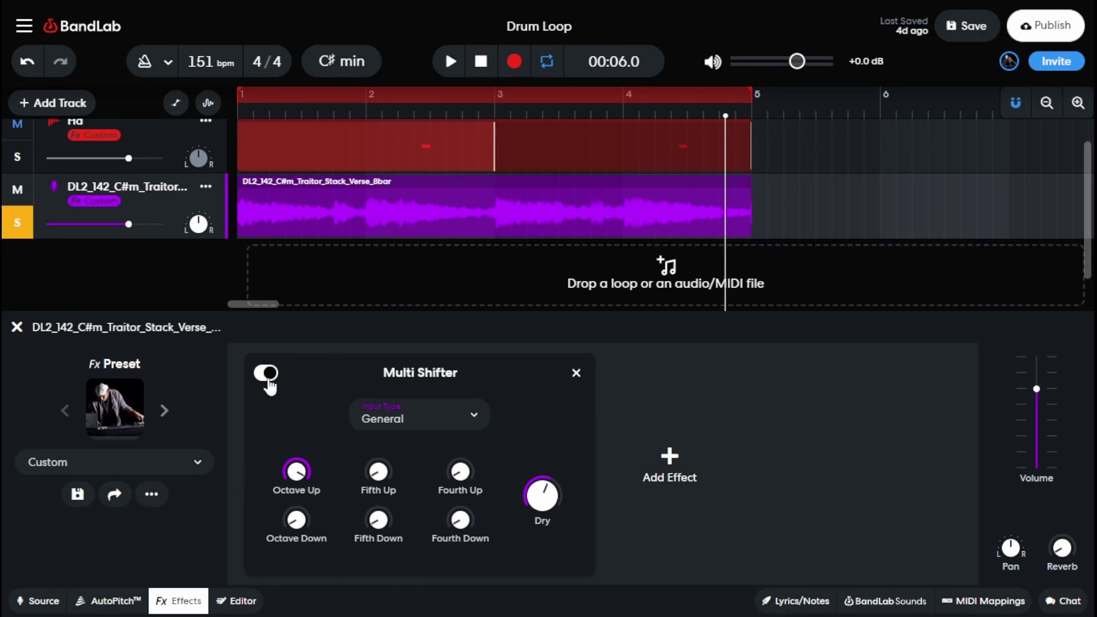
click(265, 373)
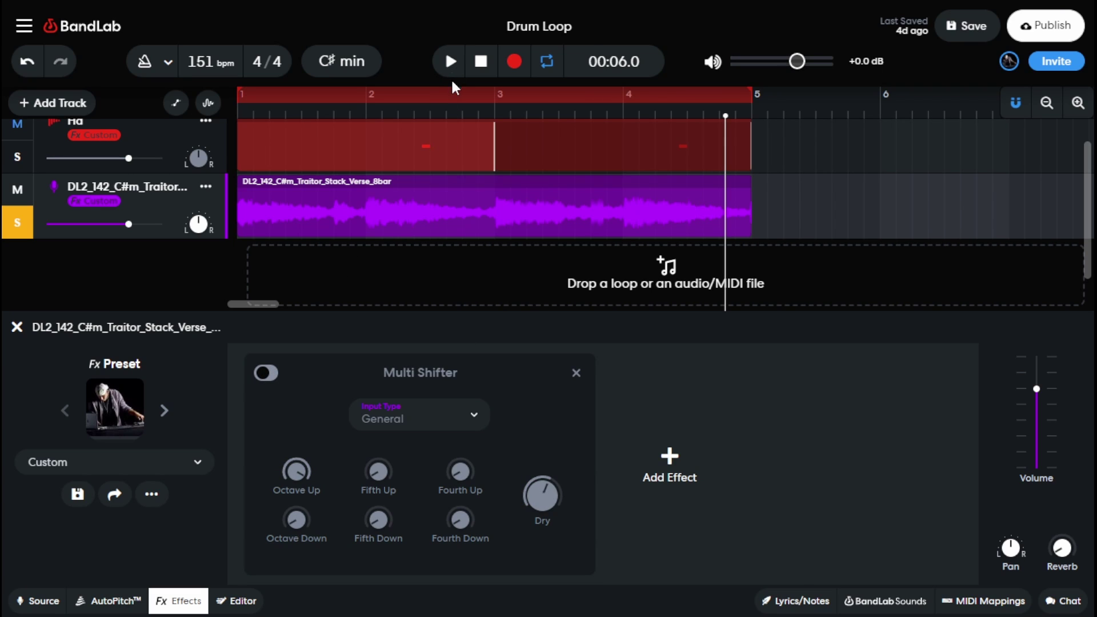
click(454, 67)
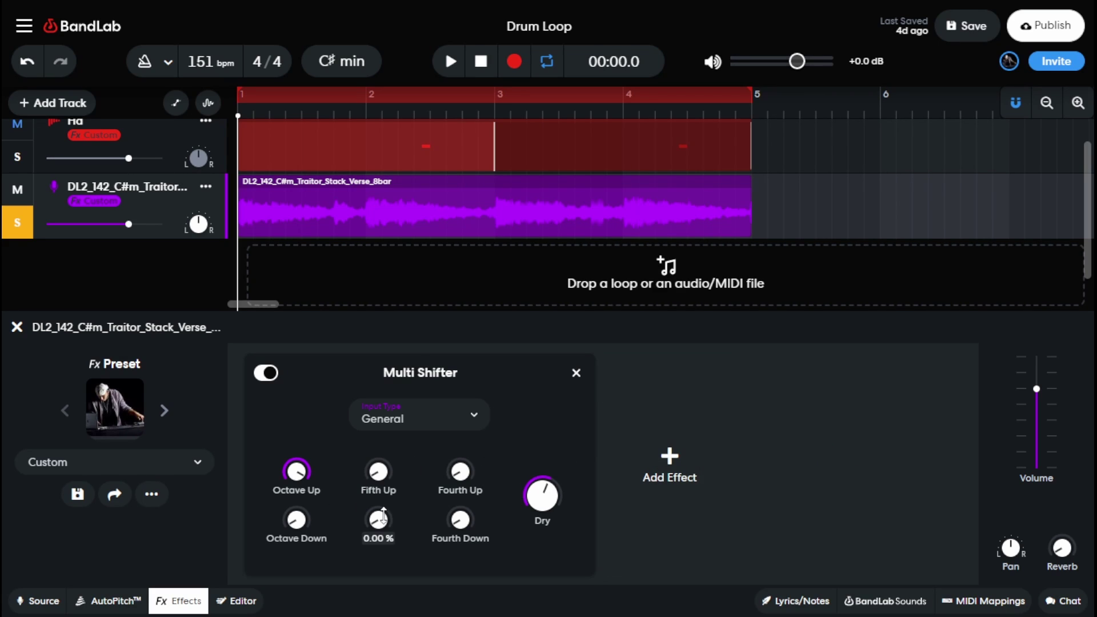
Add a Pitch Shifter after the Multi Shifter in the melody's effects chain
click(651, 457)
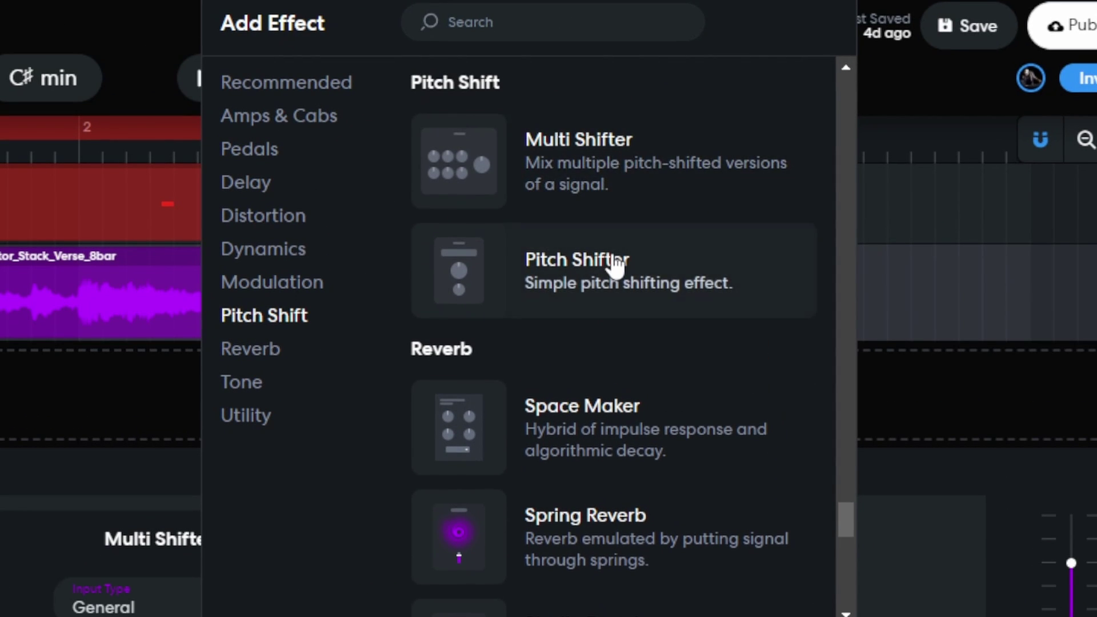
click(612, 262)
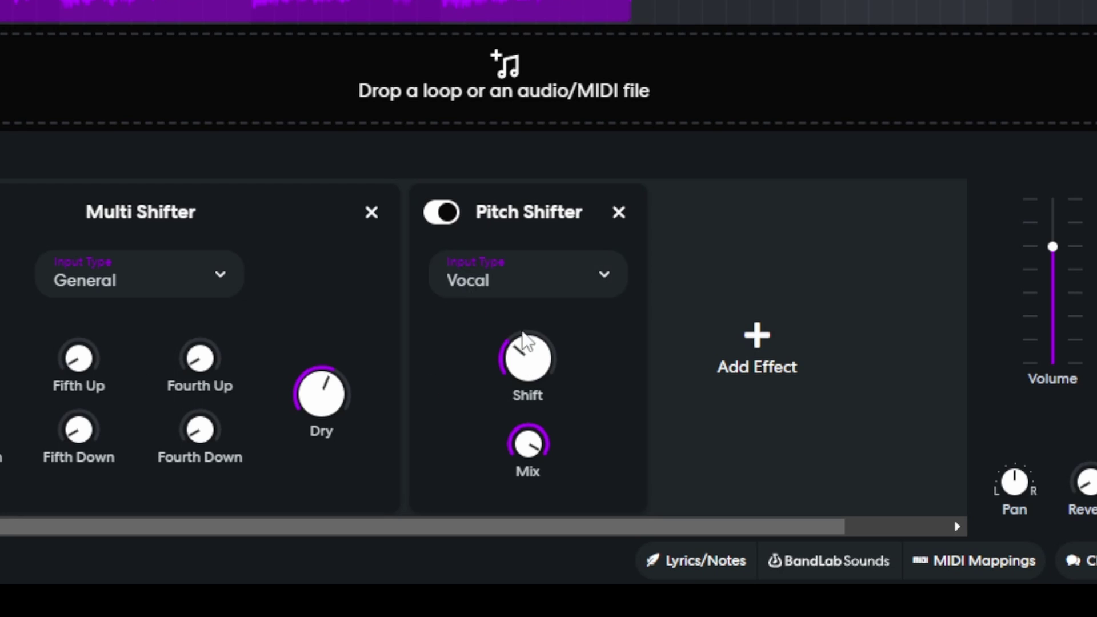
drag(543, 226, 600, 225)
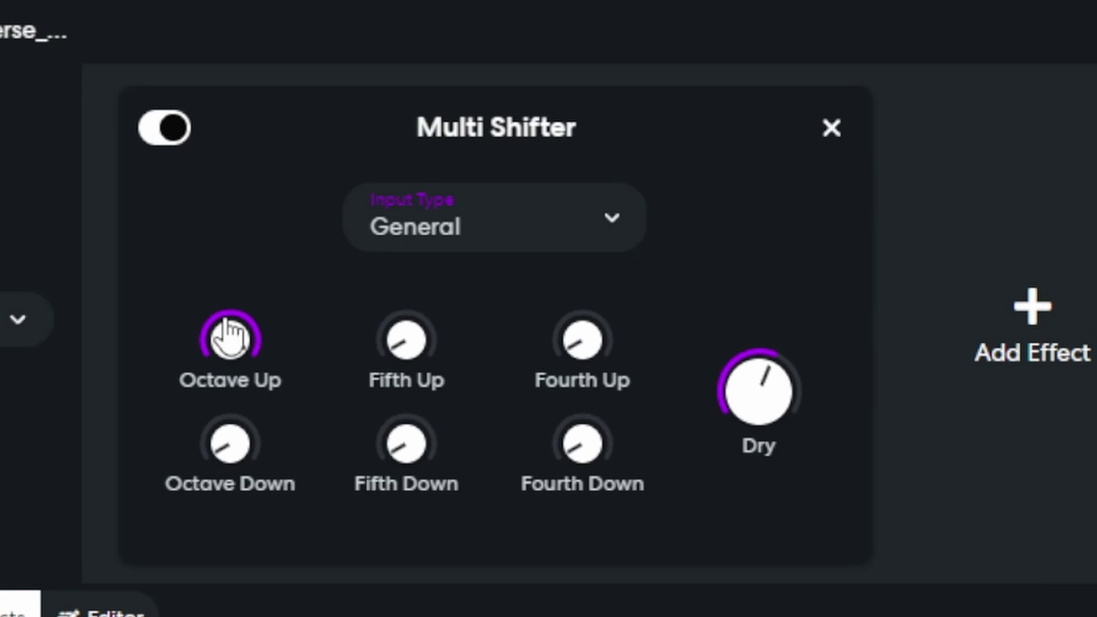
mouse_move(231, 361)
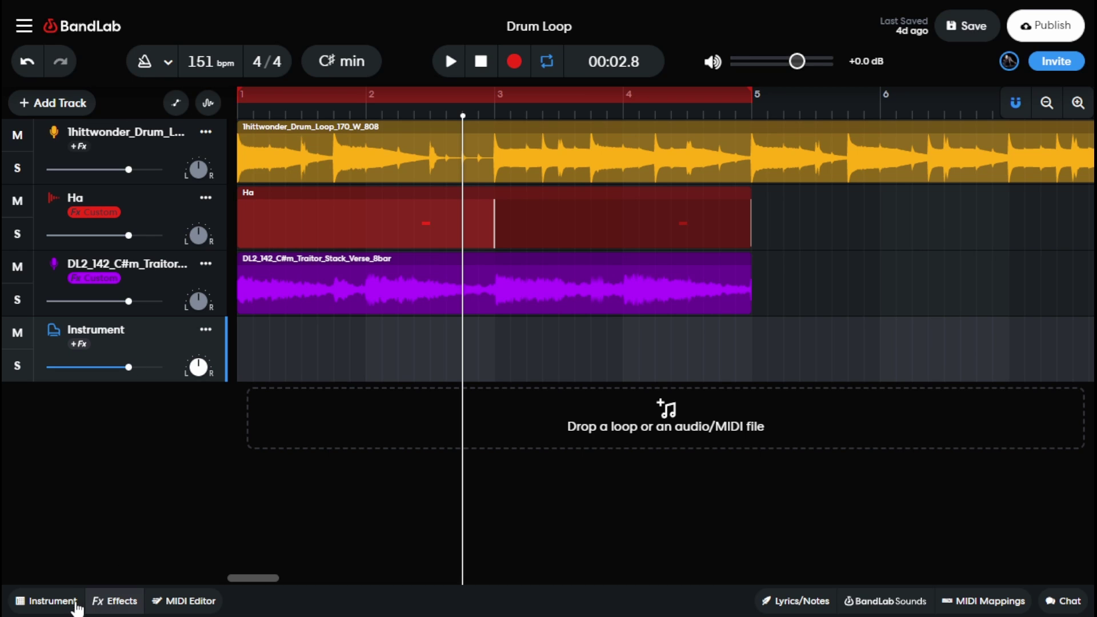
Bring up the Grand Piano keyboard and play several notes on it
click(48, 601)
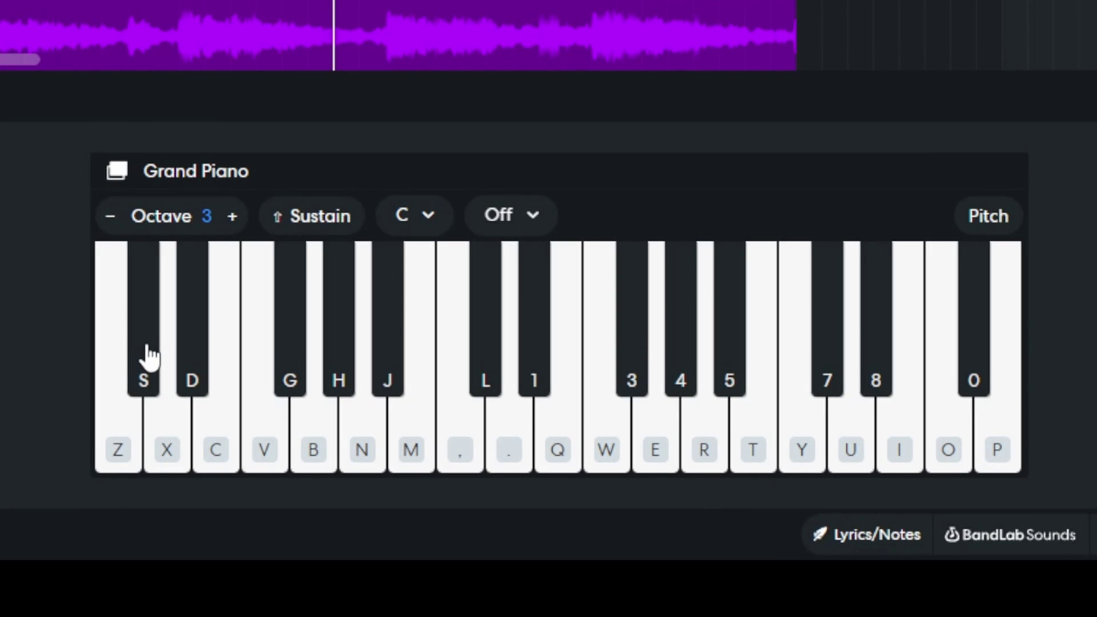
click(150, 355)
click(149, 355)
click(495, 385)
click(149, 386)
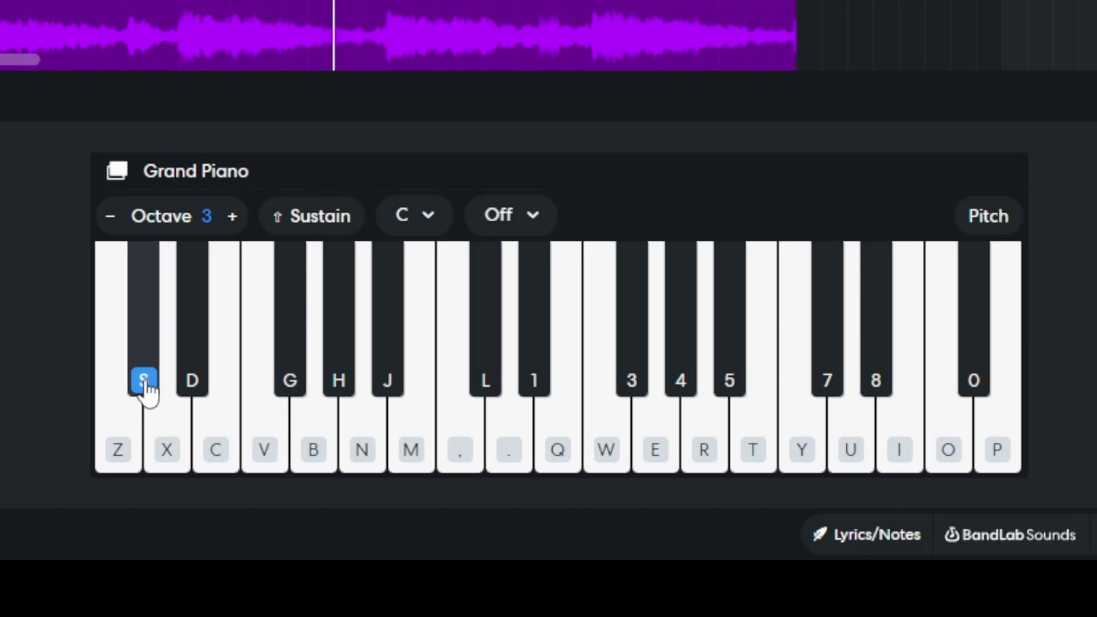
click(479, 388)
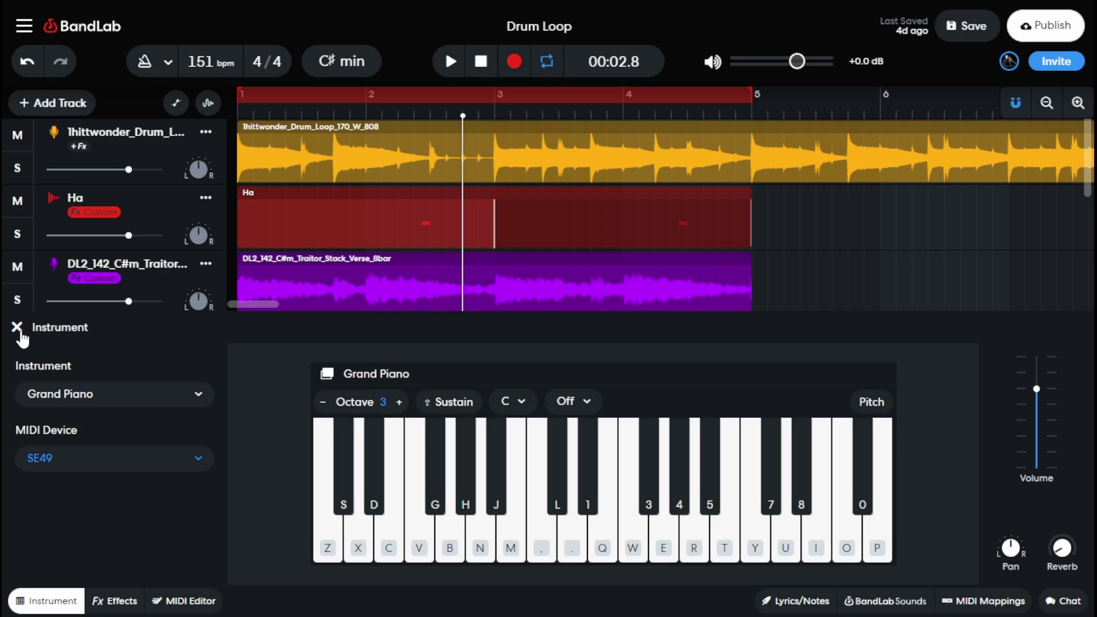
Close the piano keyboard and show the melody track's effects
click(17, 326)
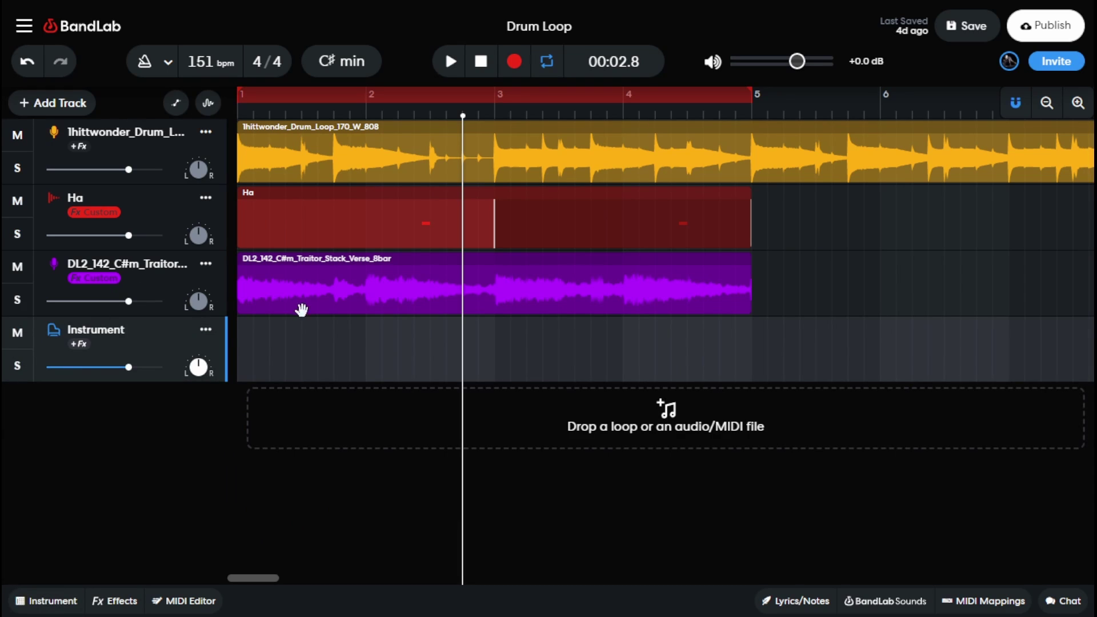
click(173, 285)
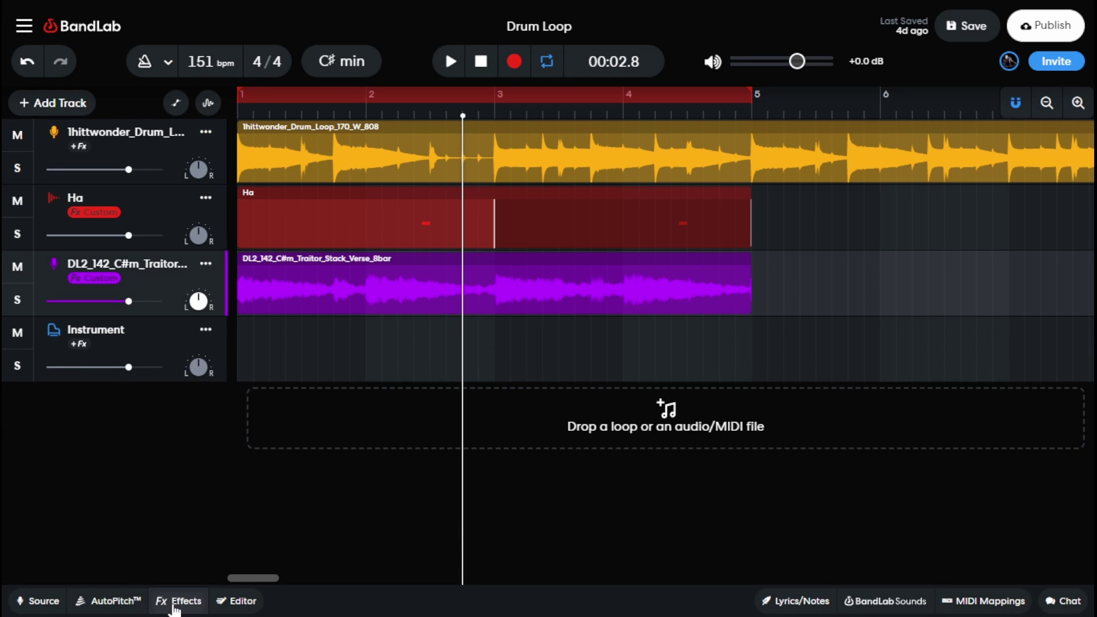
click(174, 605)
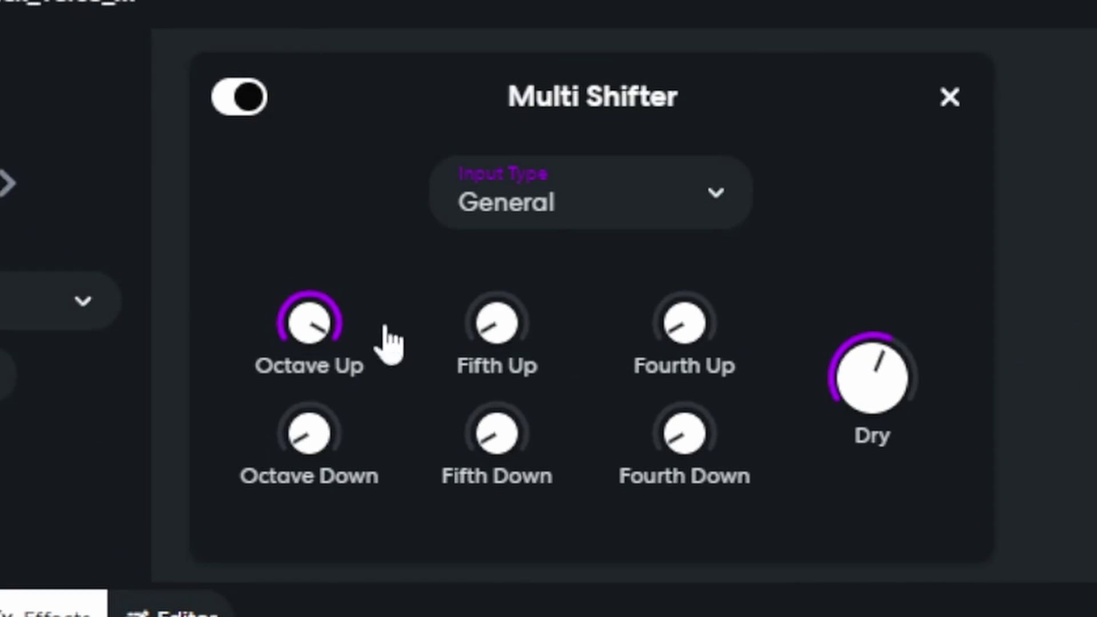
Lower Octave Up to about 83% and Dry to 0%, then play the soloed melody
drag(307, 318, 303, 423)
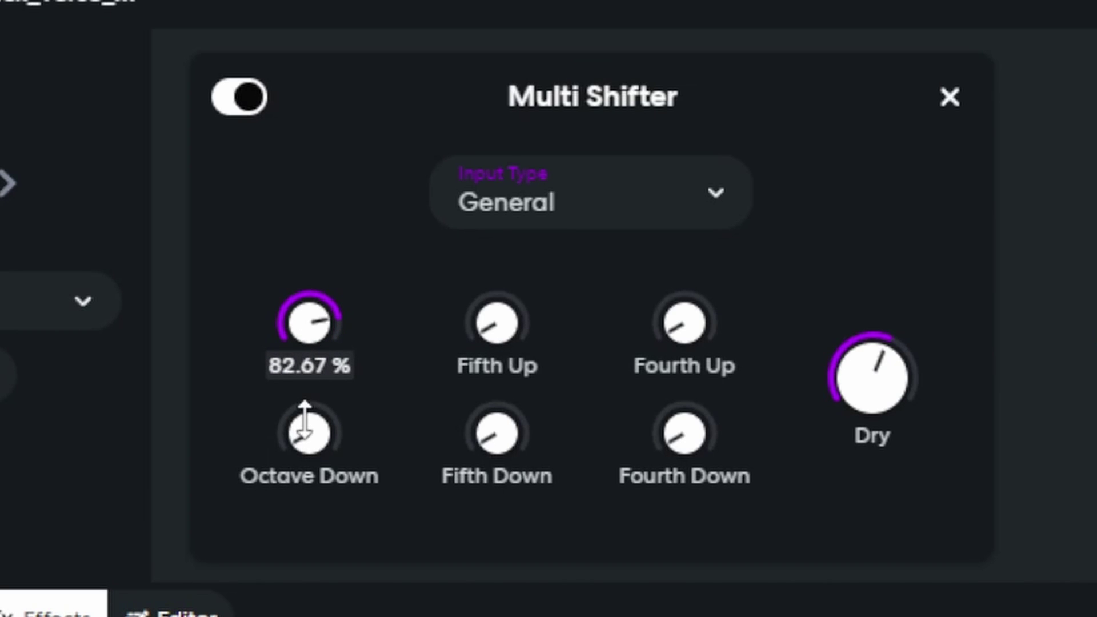
drag(897, 379, 882, 489)
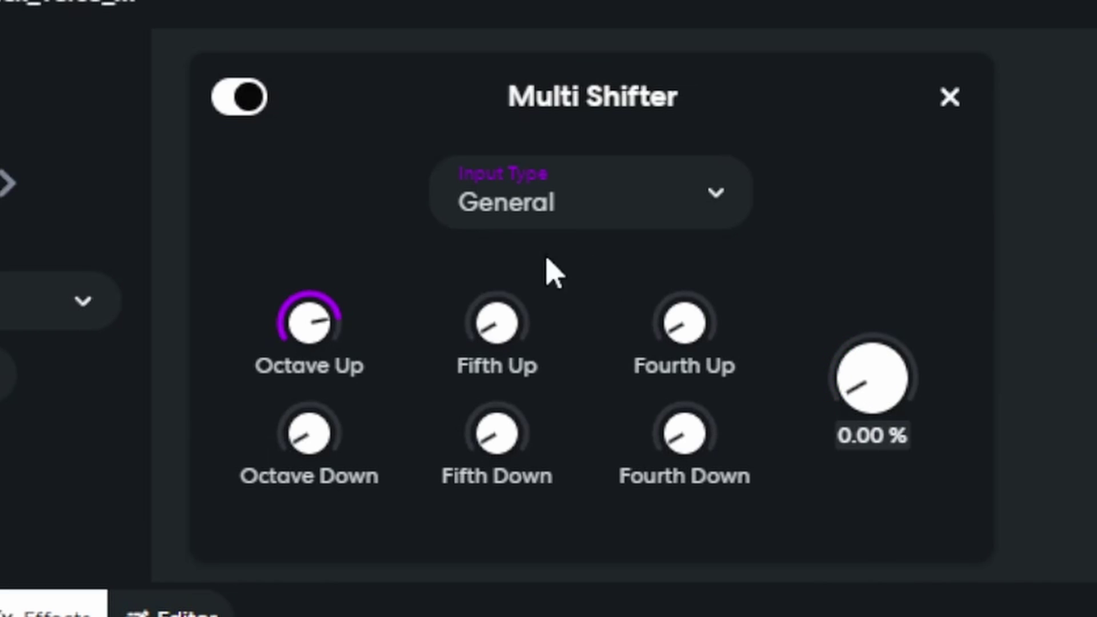
drag(310, 320, 274, 93)
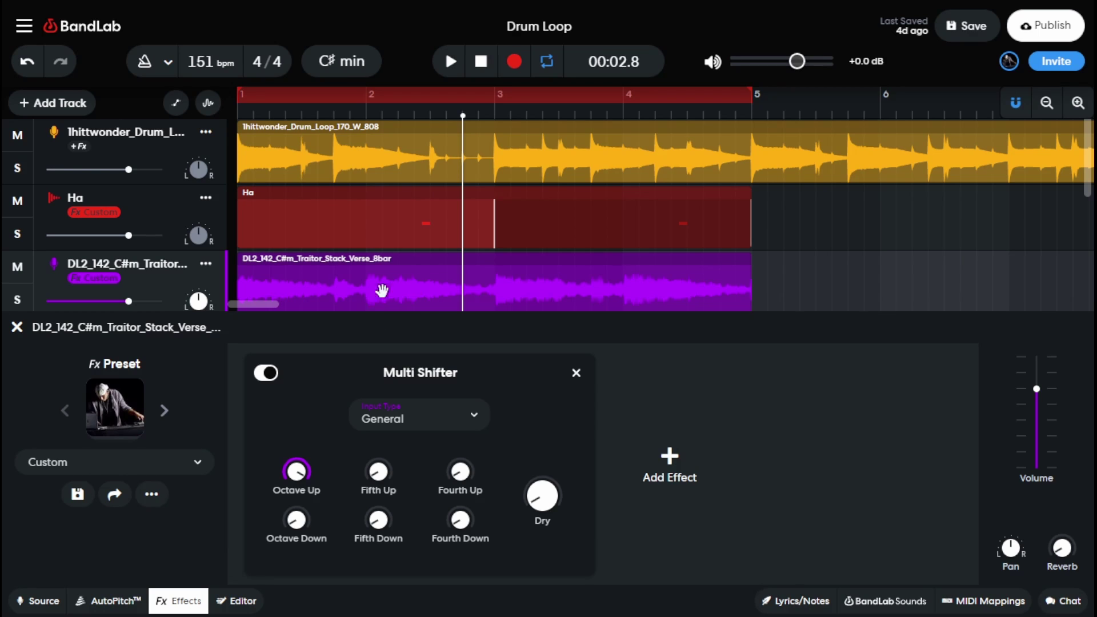
mouse_move(304, 465)
click(450, 61)
key(s)
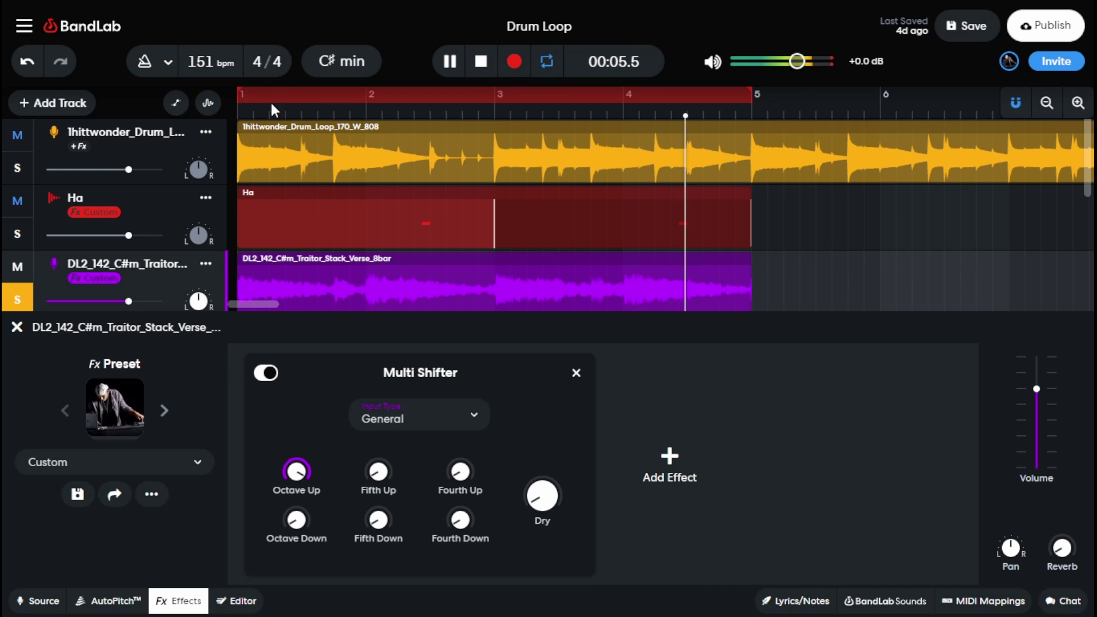
Set Octave Up to 0% and raise Octave Down, then replay the soloed melody
click(478, 62)
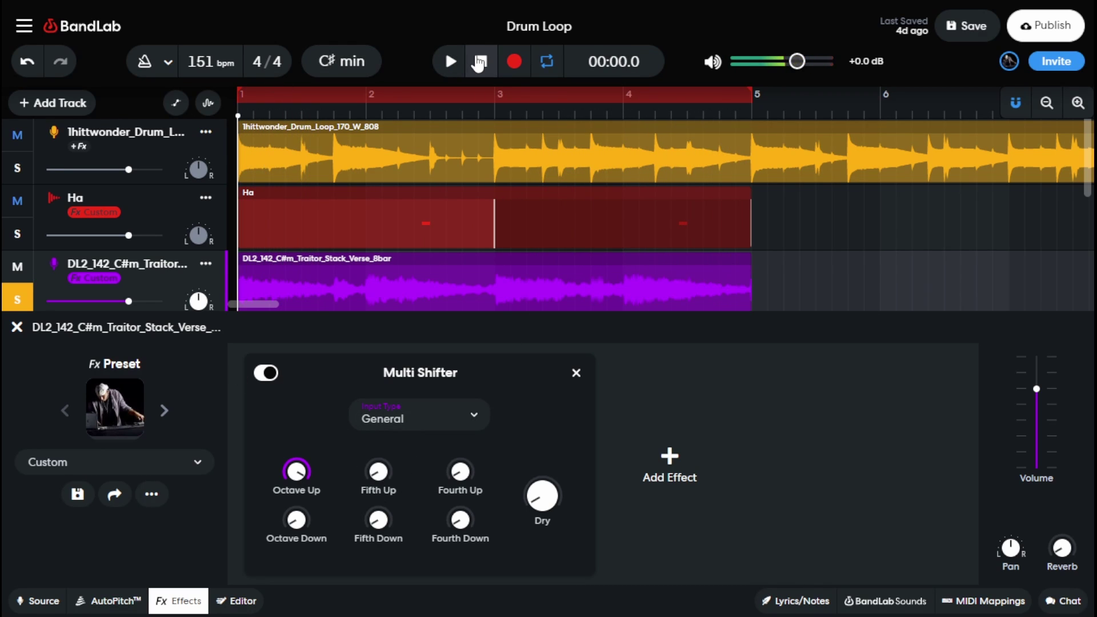
mouse_move(296, 471)
drag(296, 464, 296, 471)
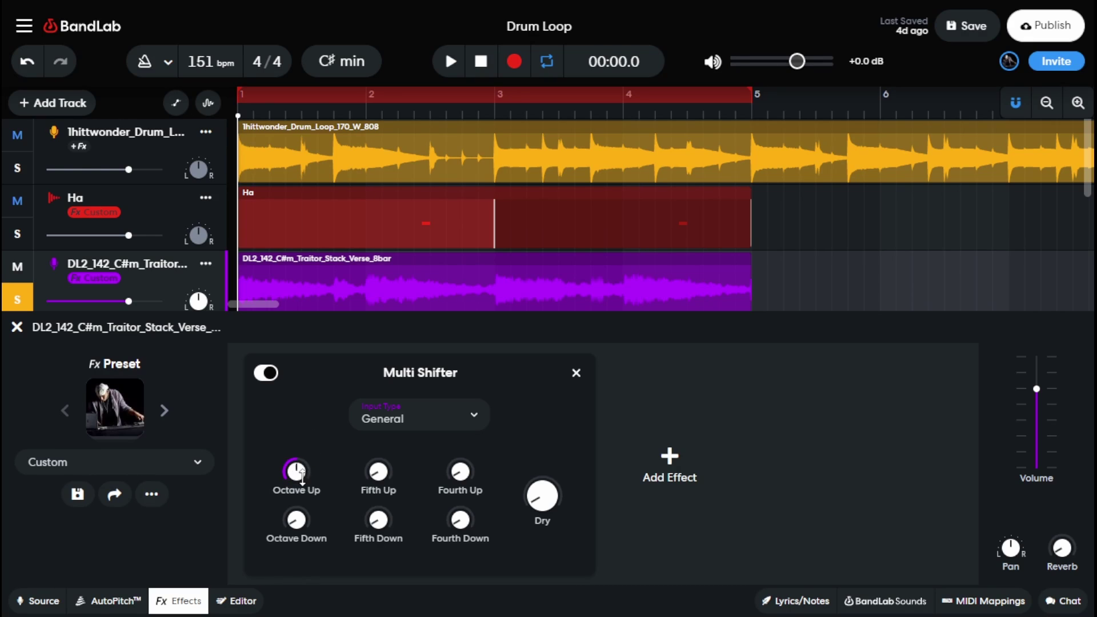
mouse_move(296, 470)
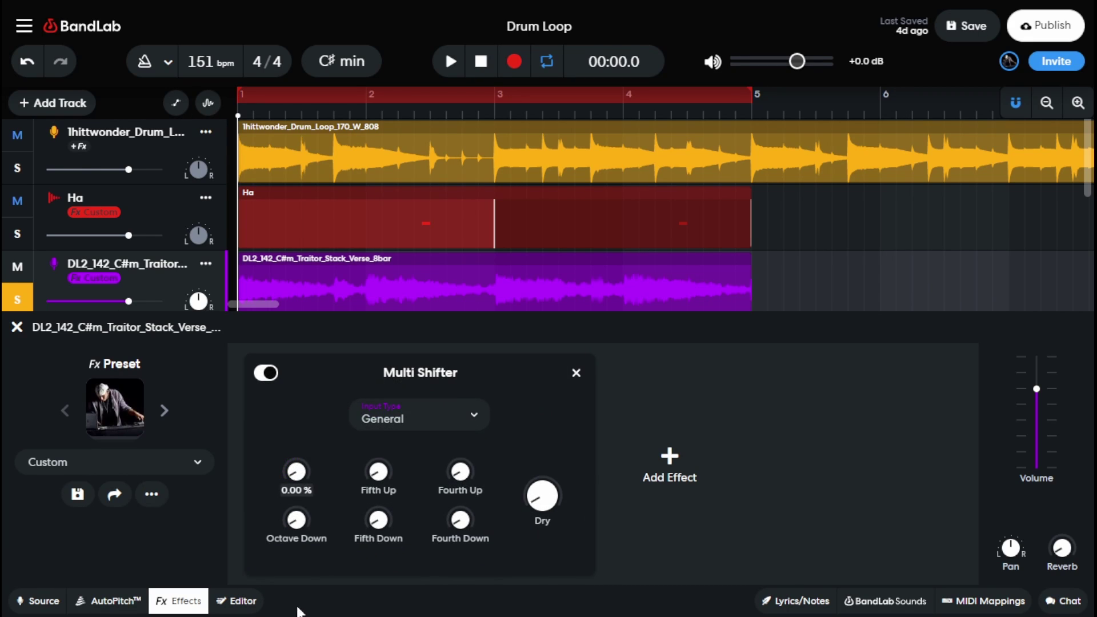
mouse_move(296, 525)
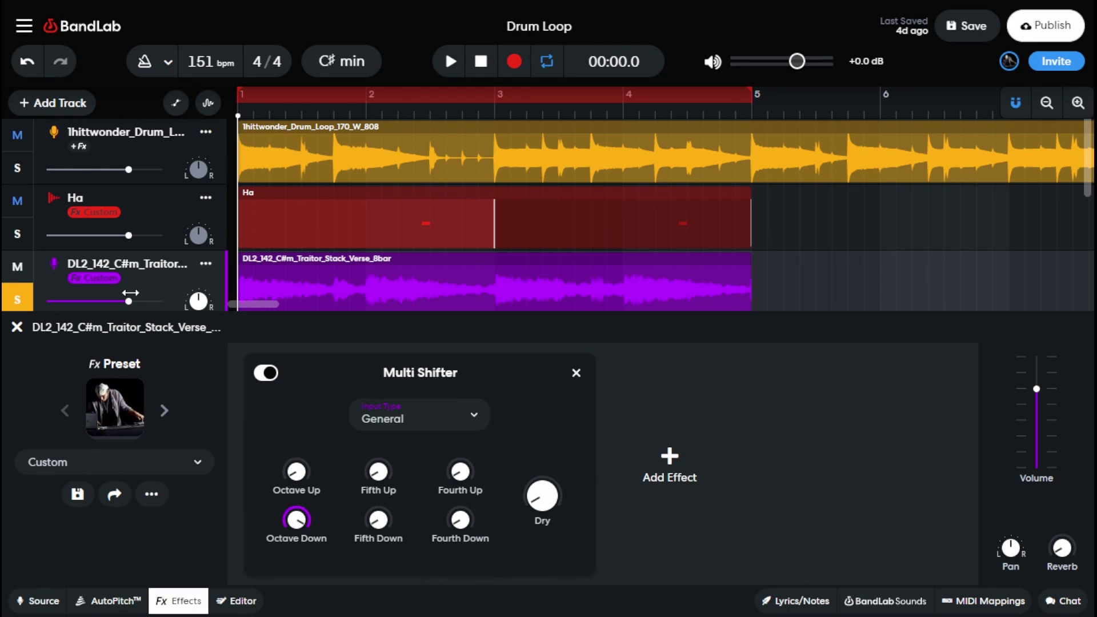
click(452, 63)
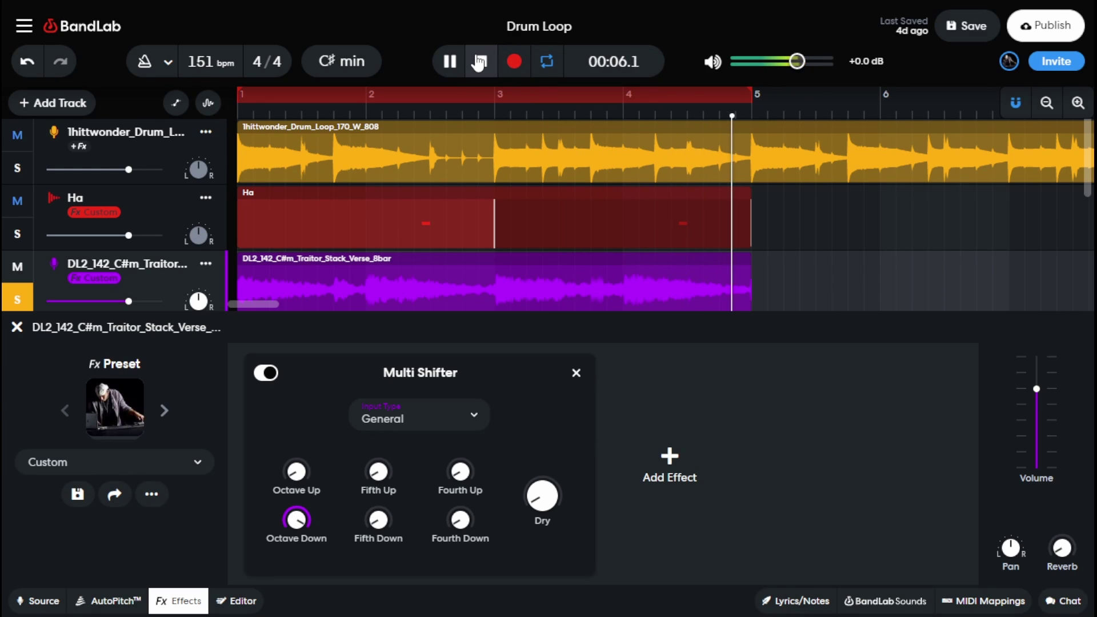
Stop playback and turn Octave Down back to 0%
key(space)
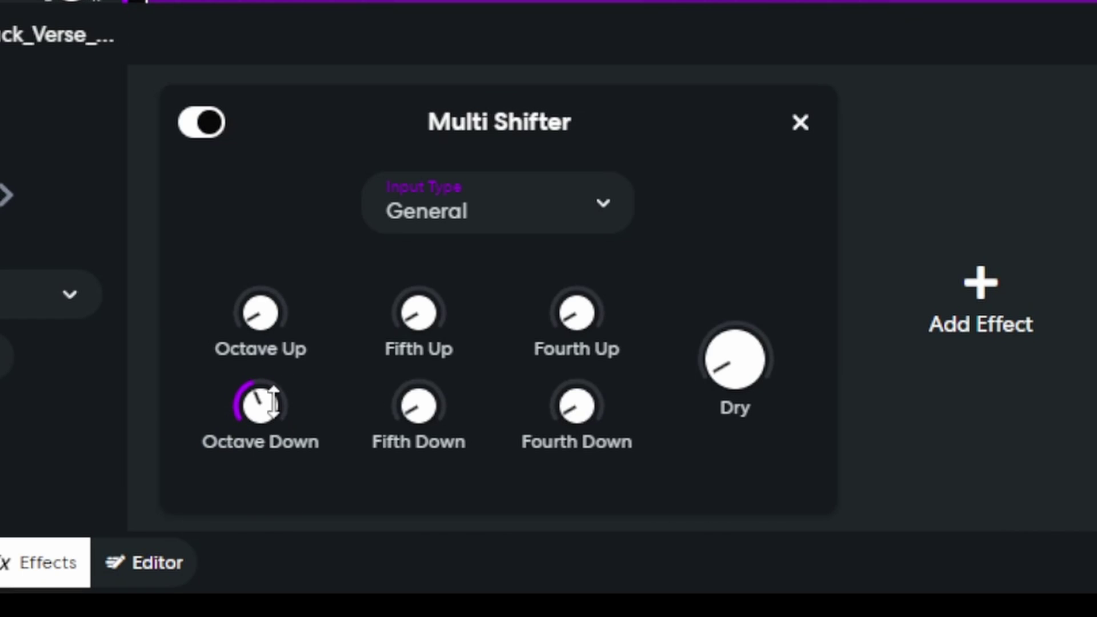
drag(298, 518, 243, 492)
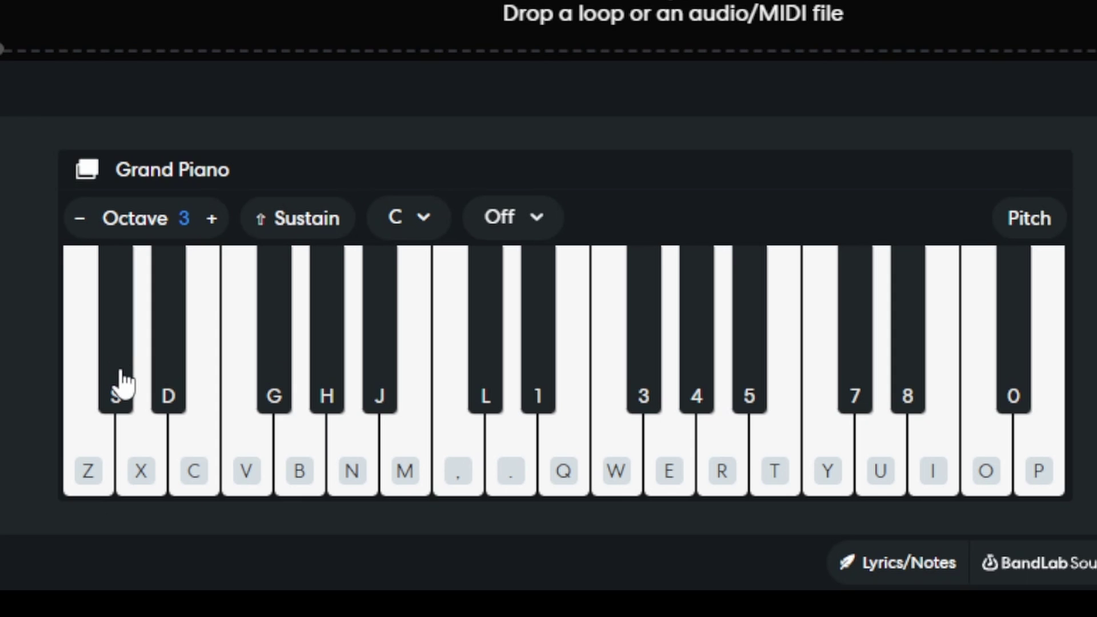
Play several piano notes, label keys with note names, and replay F♯/G♭
click(122, 381)
click(266, 367)
click(277, 385)
click(1020, 228)
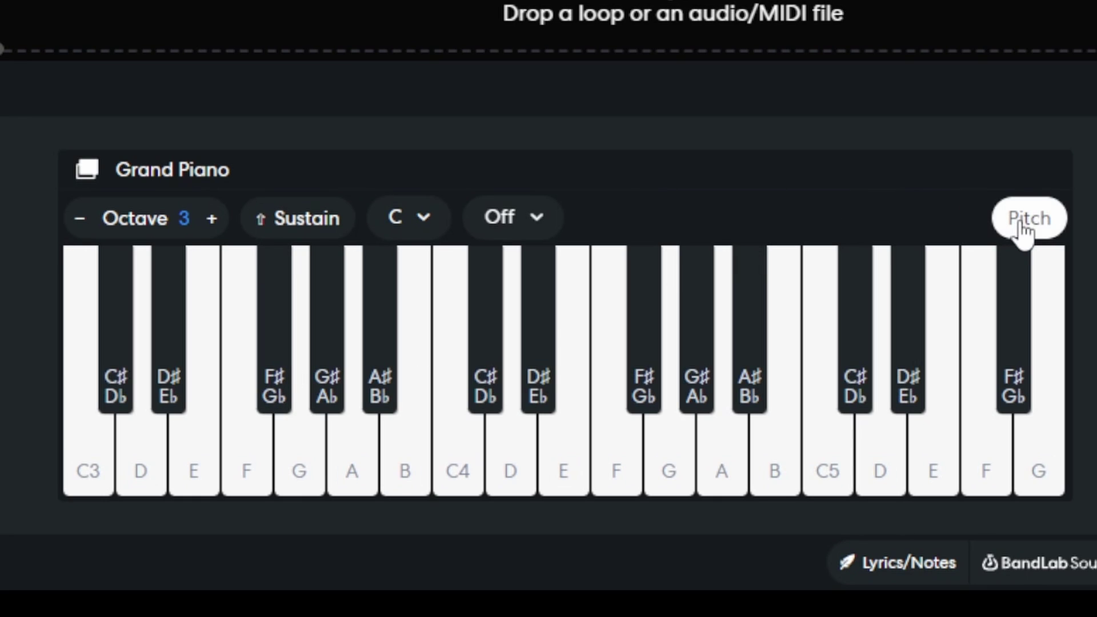
click(274, 400)
click(277, 400)
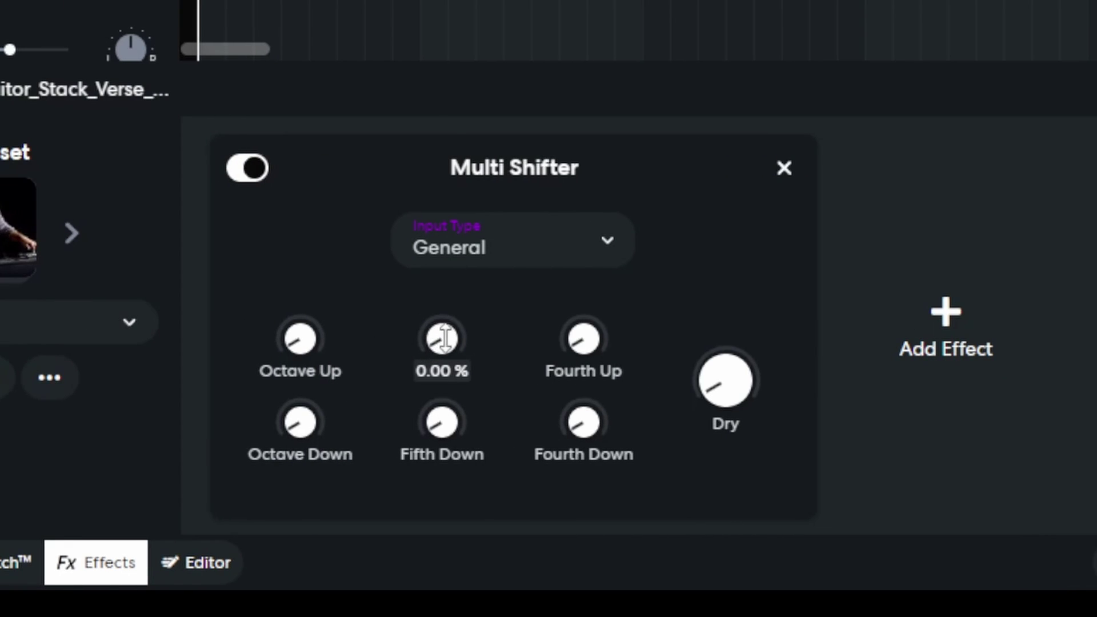
Turn Fifth Up nearly to maximum, play the melody to hear it, then stop
mouse_move(438, 341)
drag(441, 342, 495, 330)
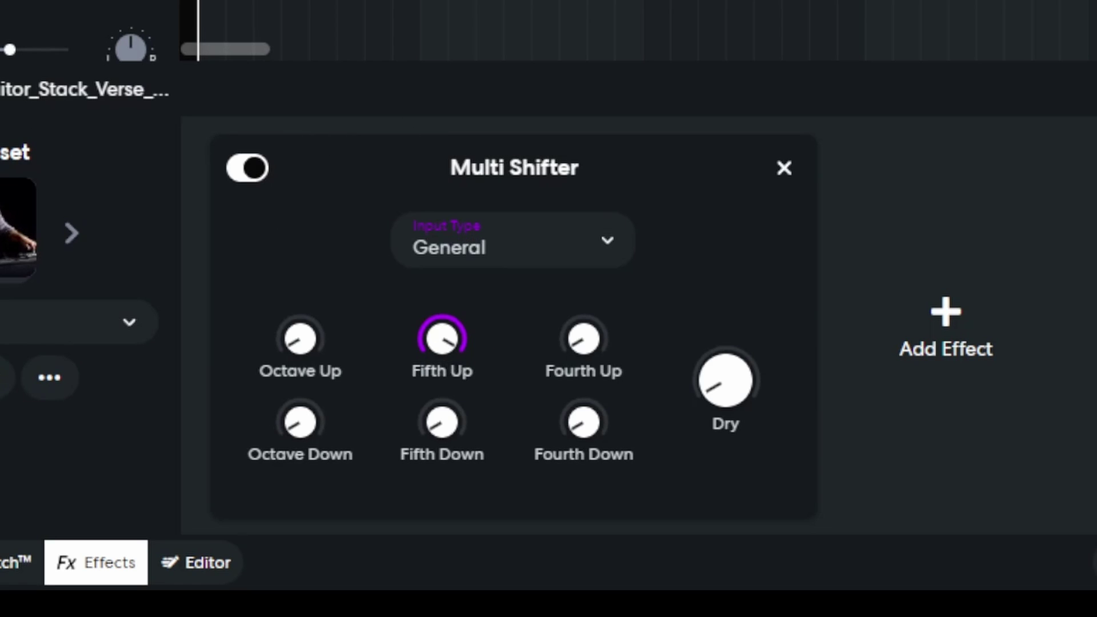
click(451, 61)
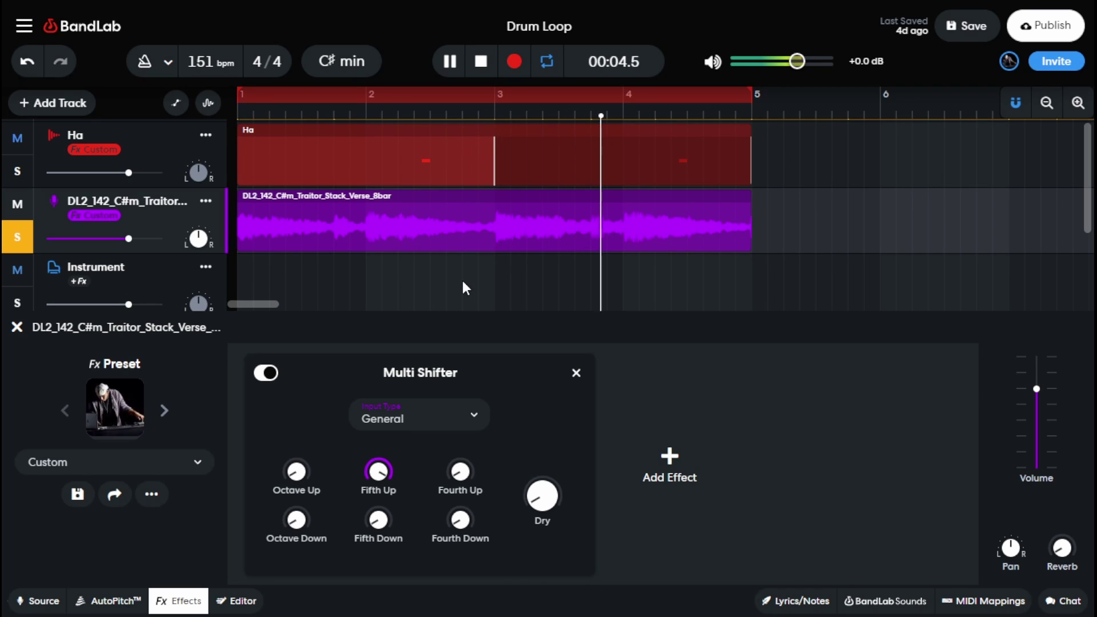
click(478, 74)
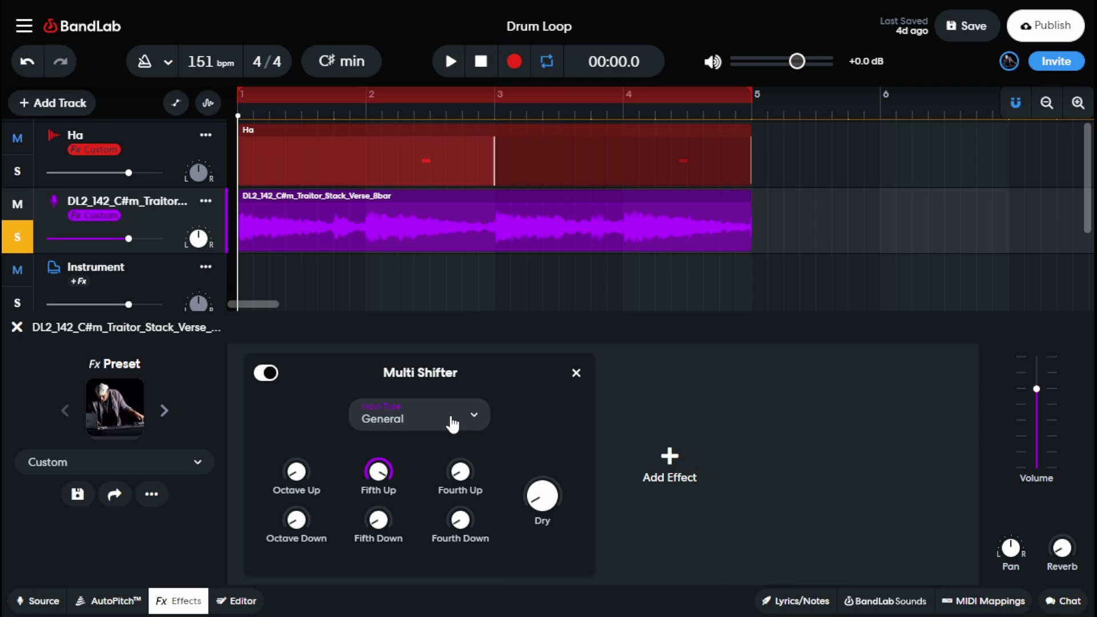
List the Multi Shifter's Input Type options General, Vocal and Percussion, keeping General
click(478, 420)
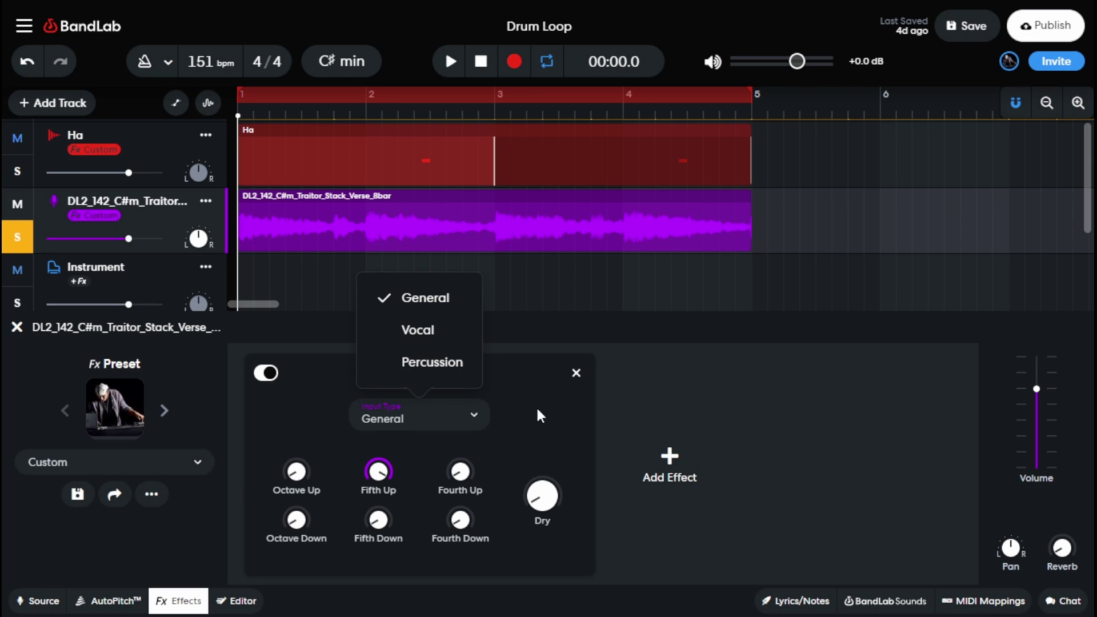
Adjust the Dry knob, raising it to about 24% and then to about 36%
drag(542, 496, 519, 379)
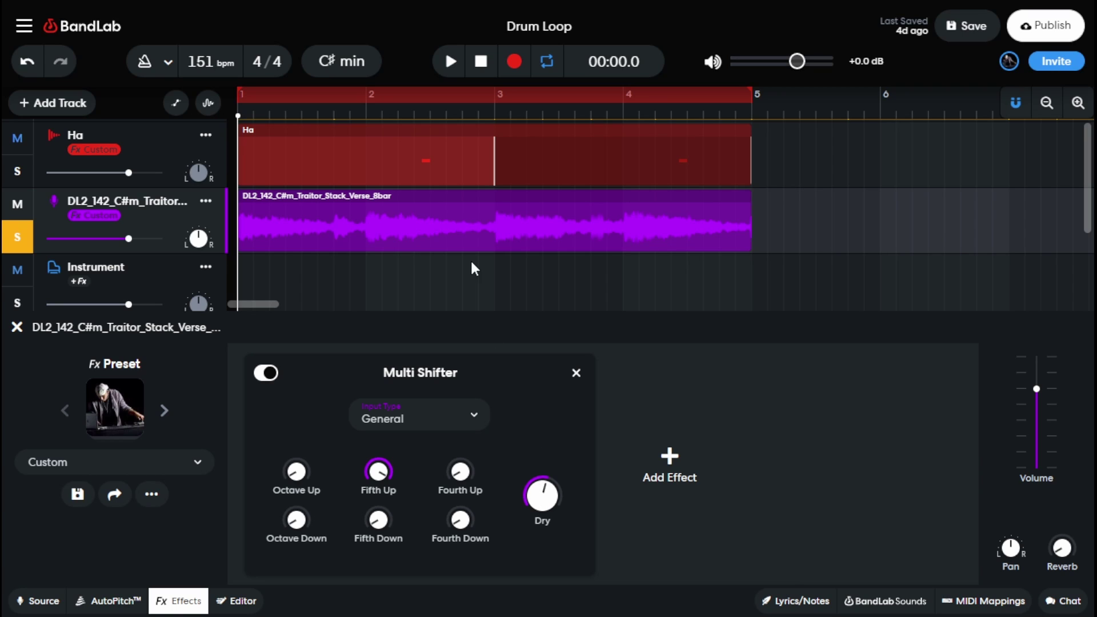
mouse_move(540, 489)
mouse_move(379, 473)
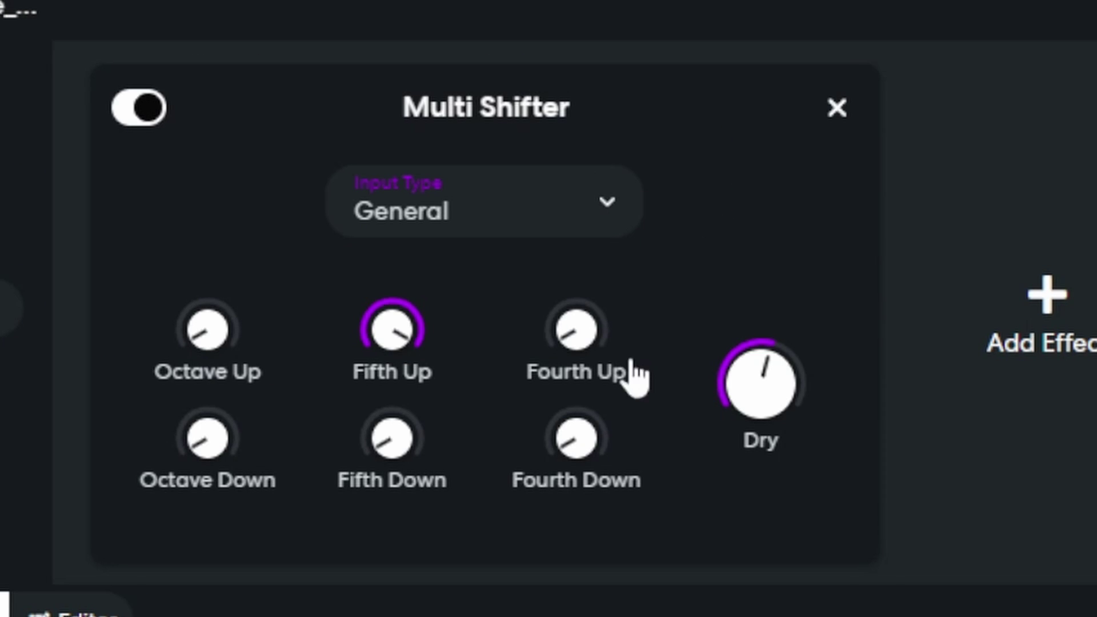
drag(766, 373, 783, 502)
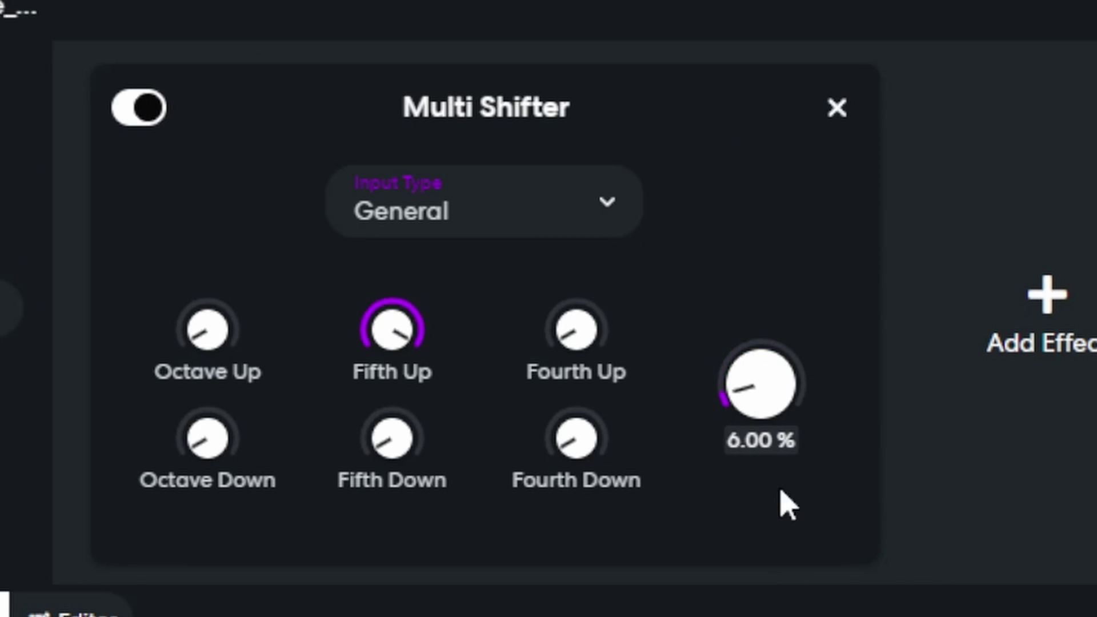
Raise Octave Up to about 70% and Octave Down to 100%, and return Fifth Up to 0%
drag(247, 358, 183, 142)
drag(254, 460, 221, 118)
drag(392, 343, 392, 509)
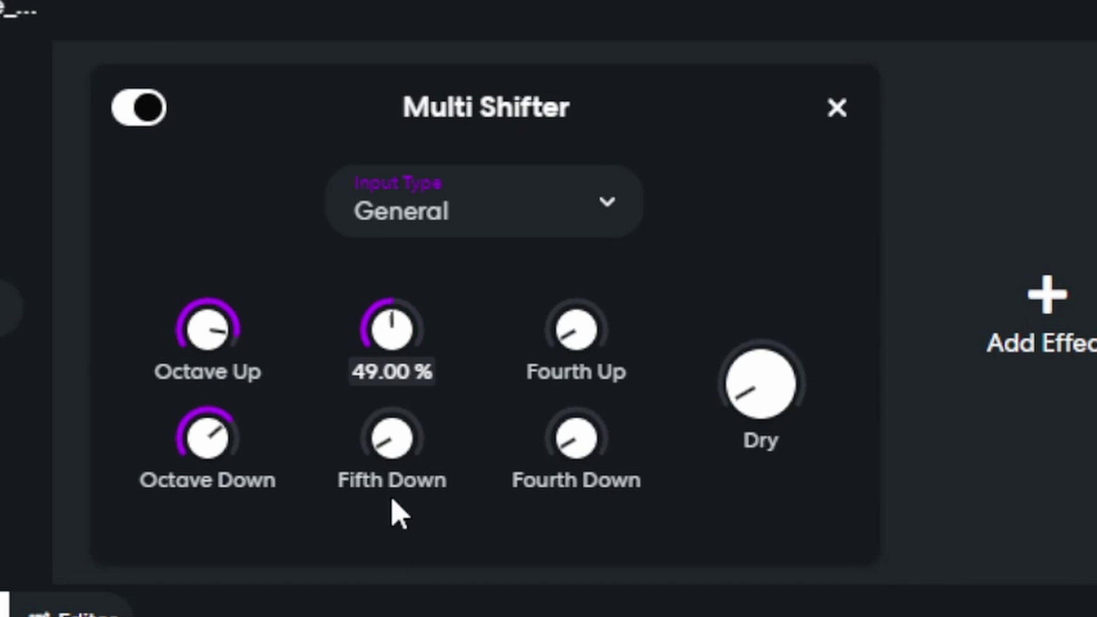
drag(379, 325, 419, 436)
drag(377, 326, 380, 428)
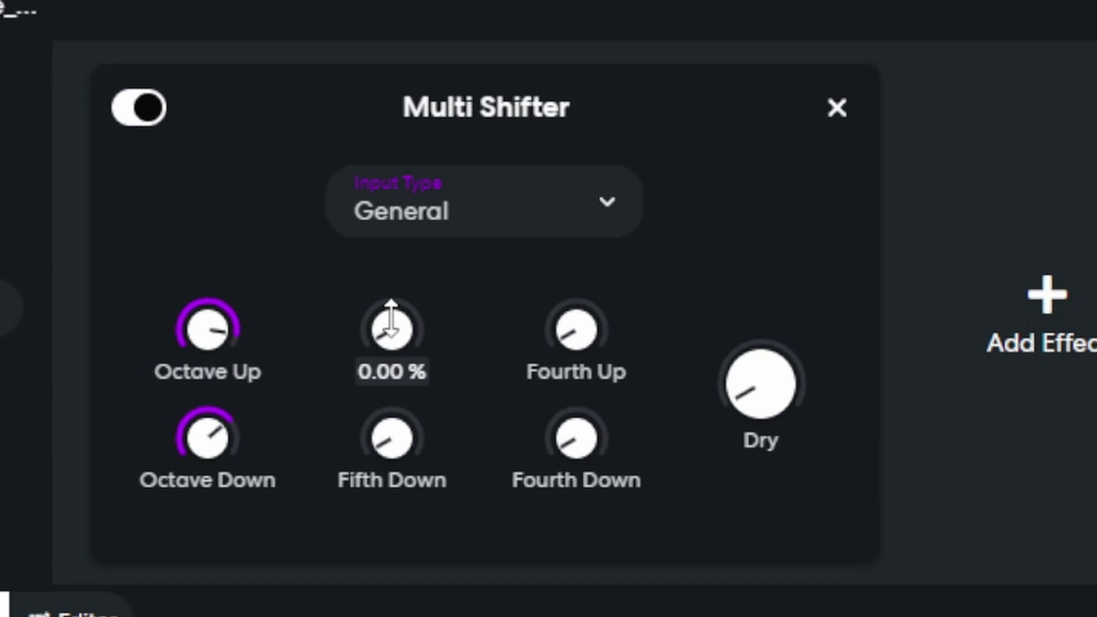
drag(392, 326, 392, 69)
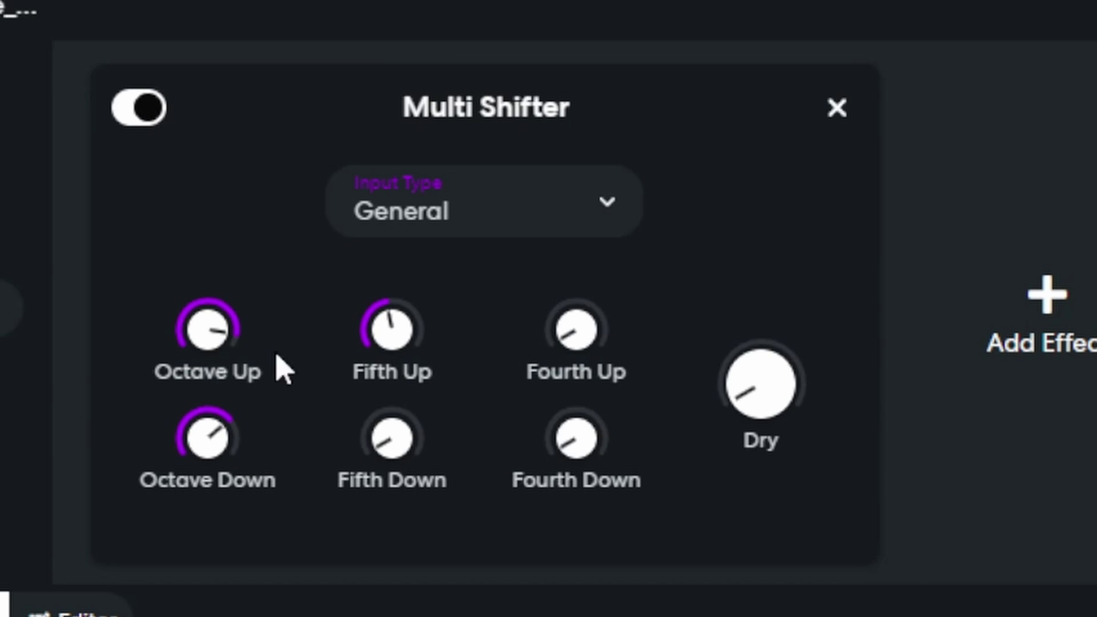
drag(206, 437, 210, 78)
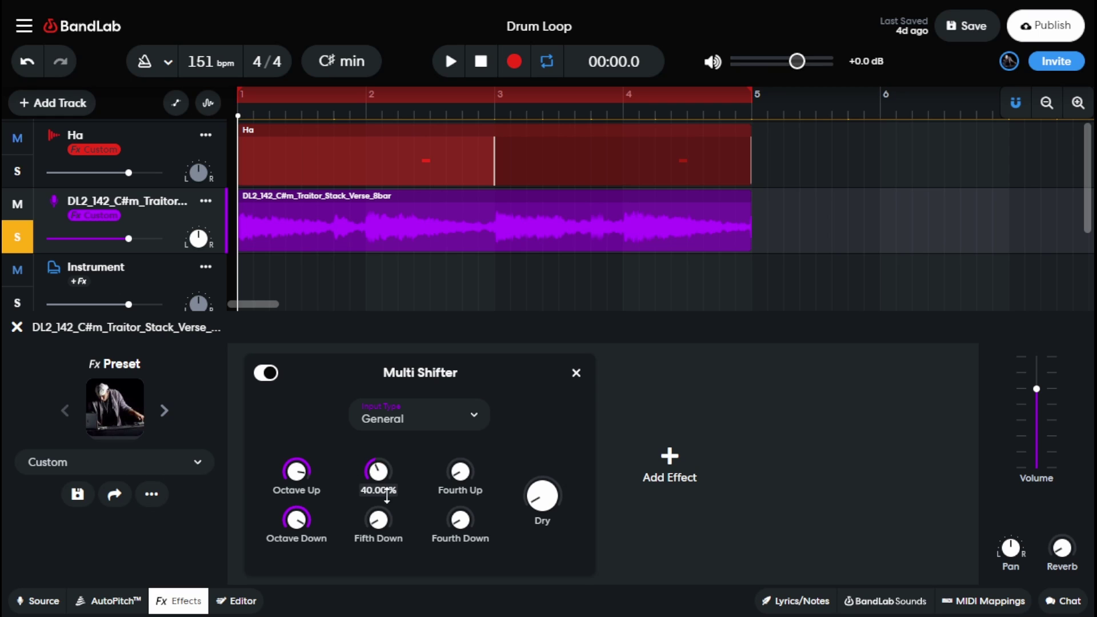
drag(387, 494, 390, 605)
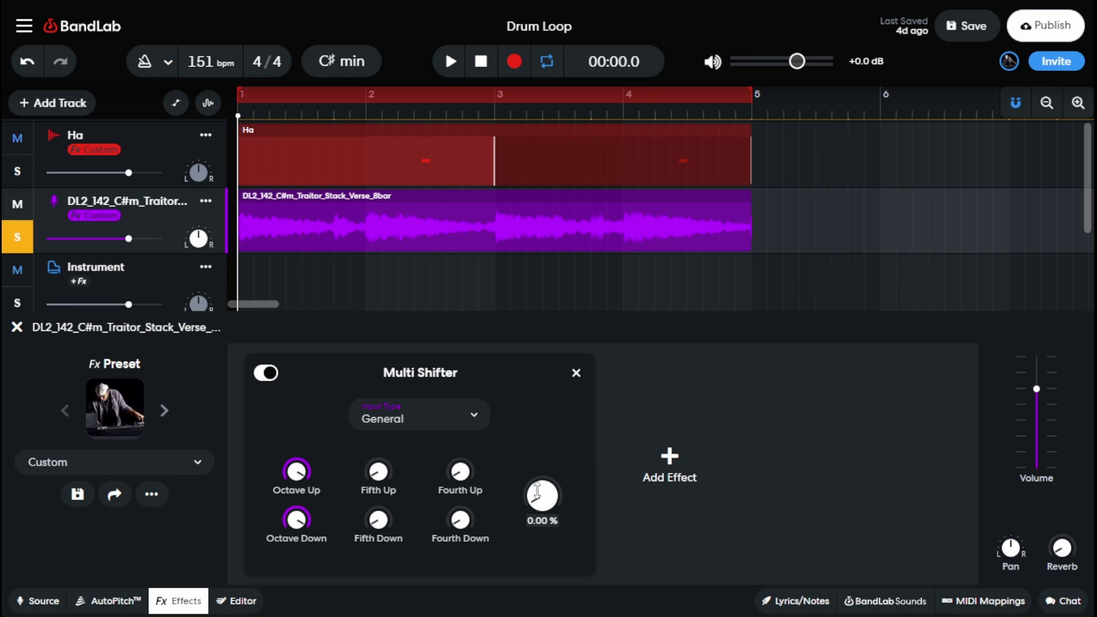
Turn Dry up to 100%, then play the melody to preview and stop it
drag(539, 498, 517, 305)
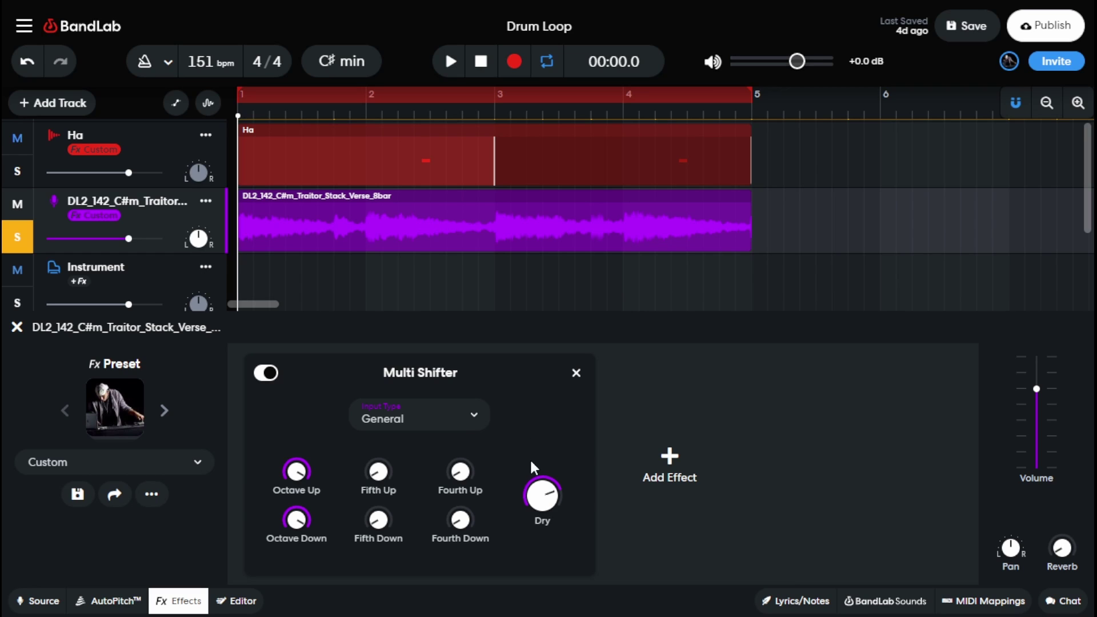
drag(533, 465, 518, 377)
mouse_move(296, 479)
mouse_move(553, 485)
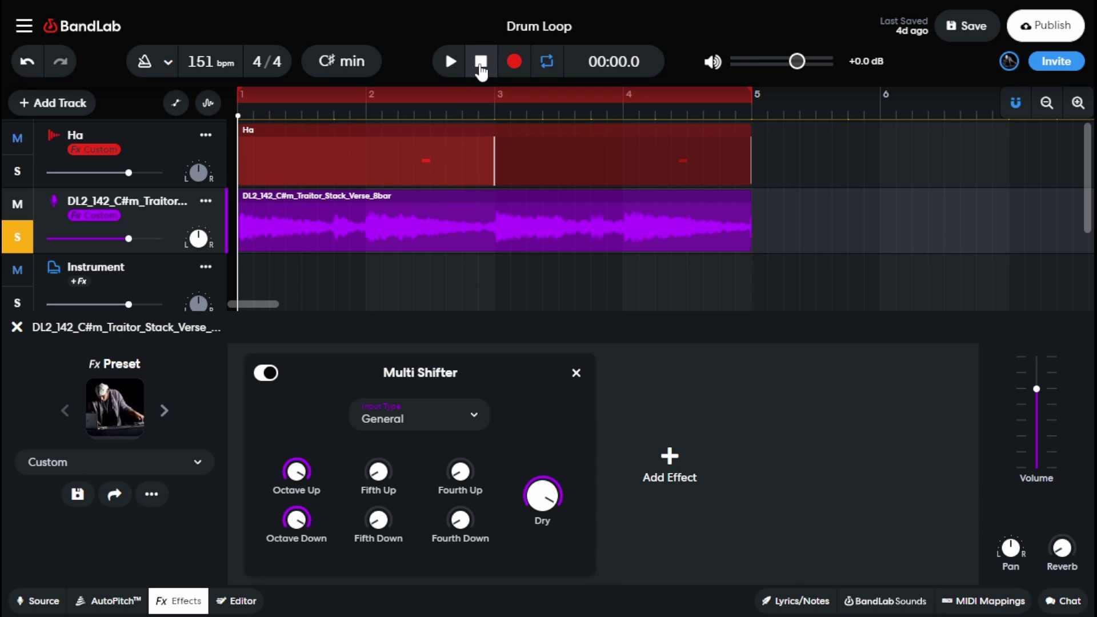
click(450, 61)
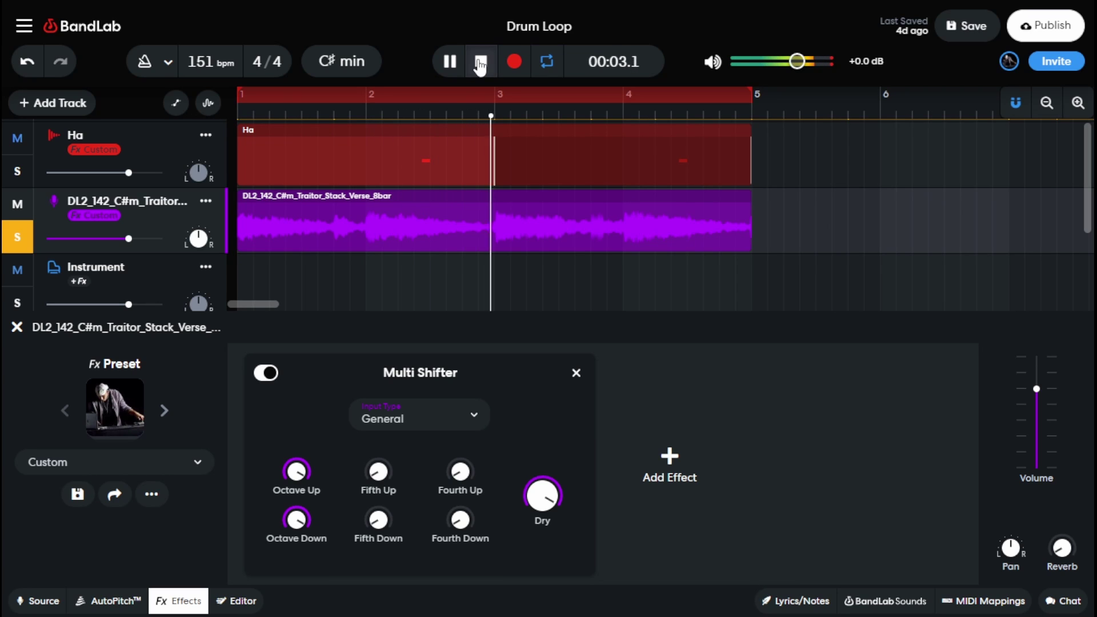
click(480, 61)
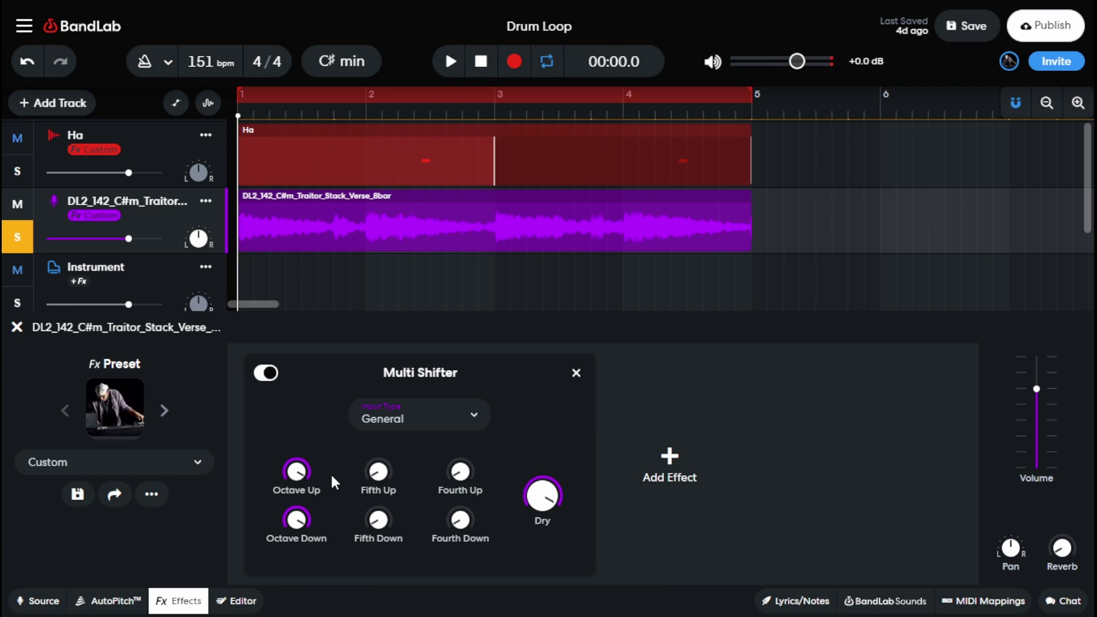
Turn Dry fully off and reset Octave Down to zero
drag(543, 496, 547, 525)
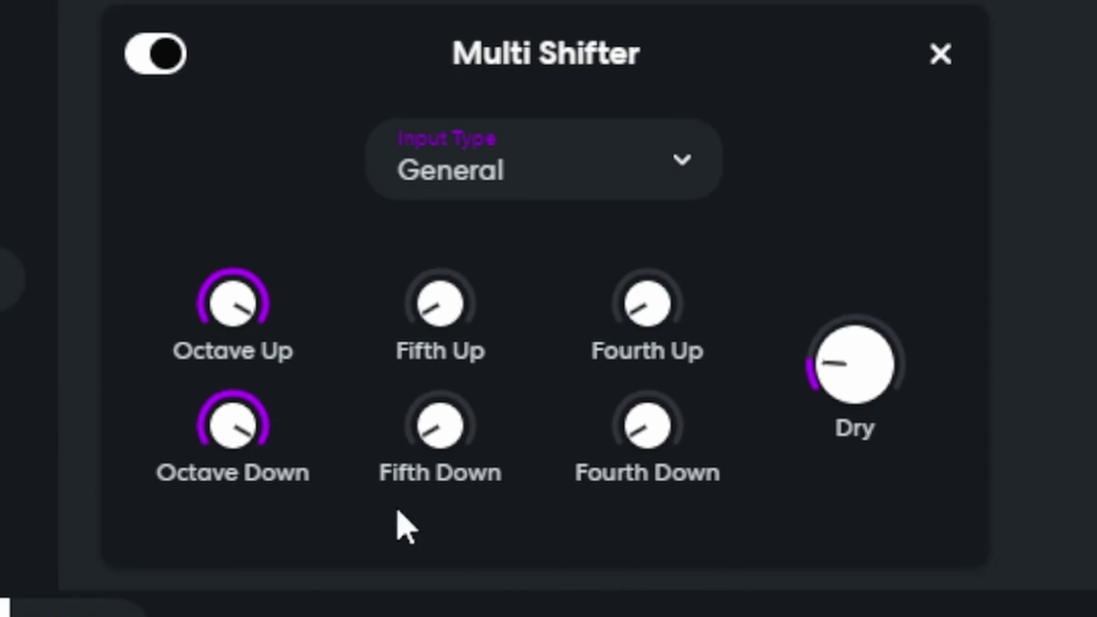
drag(845, 362, 693, 612)
mouse_move(238, 326)
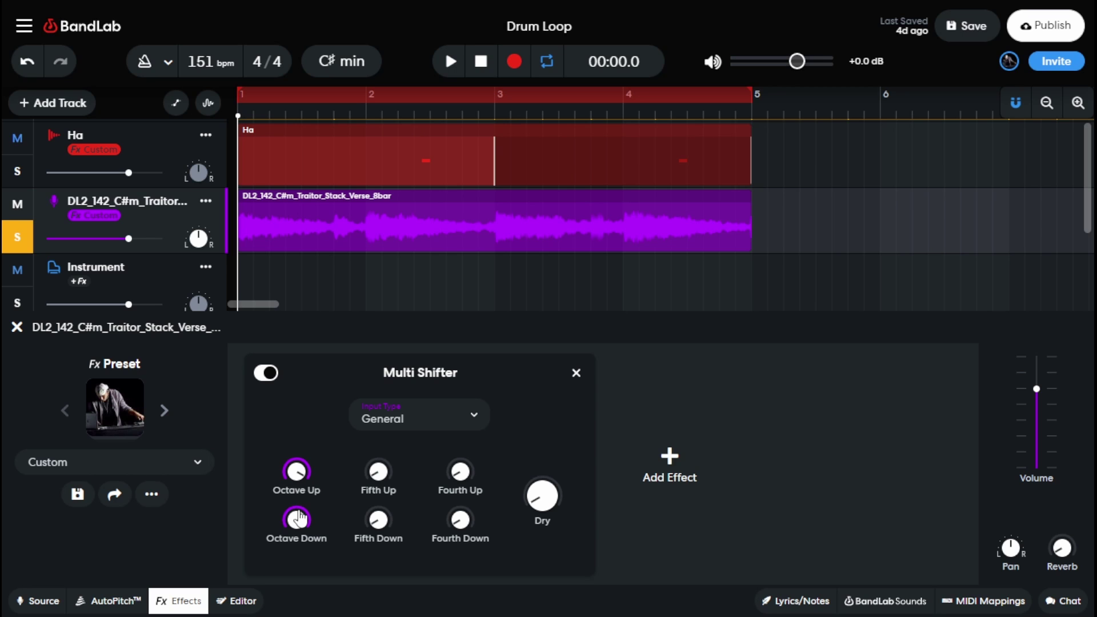
mouse_move(298, 467)
mouse_move(300, 540)
drag(297, 519, 297, 606)
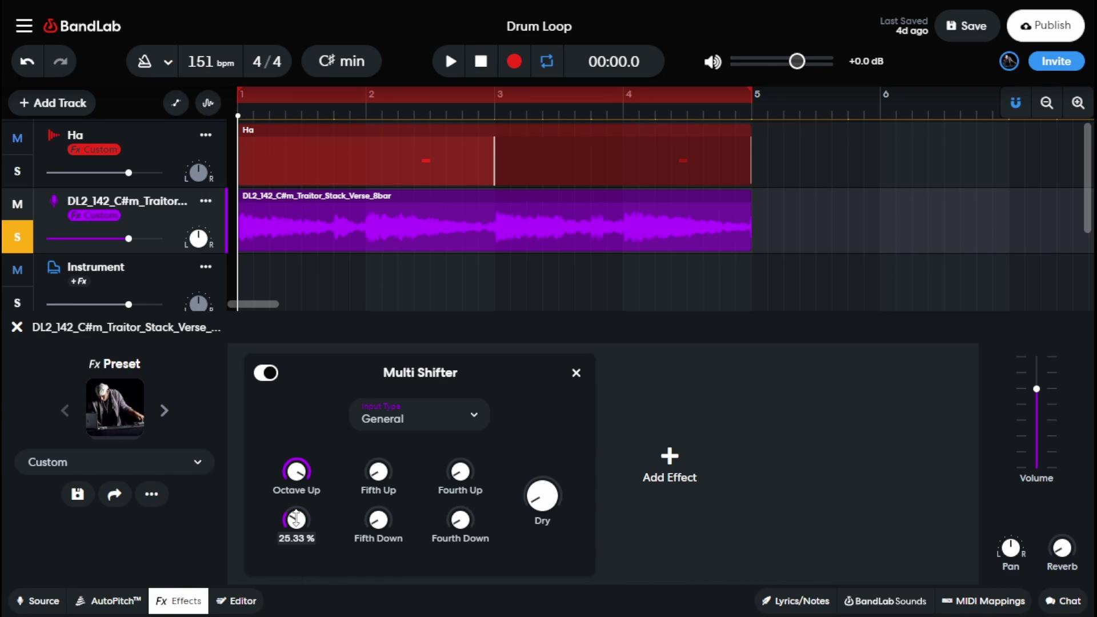
double_click(295, 519)
Raise Fifth Down and Fourth Up to 100% and bring Dry back to 100%
mouse_move(379, 518)
drag(379, 517, 384, 216)
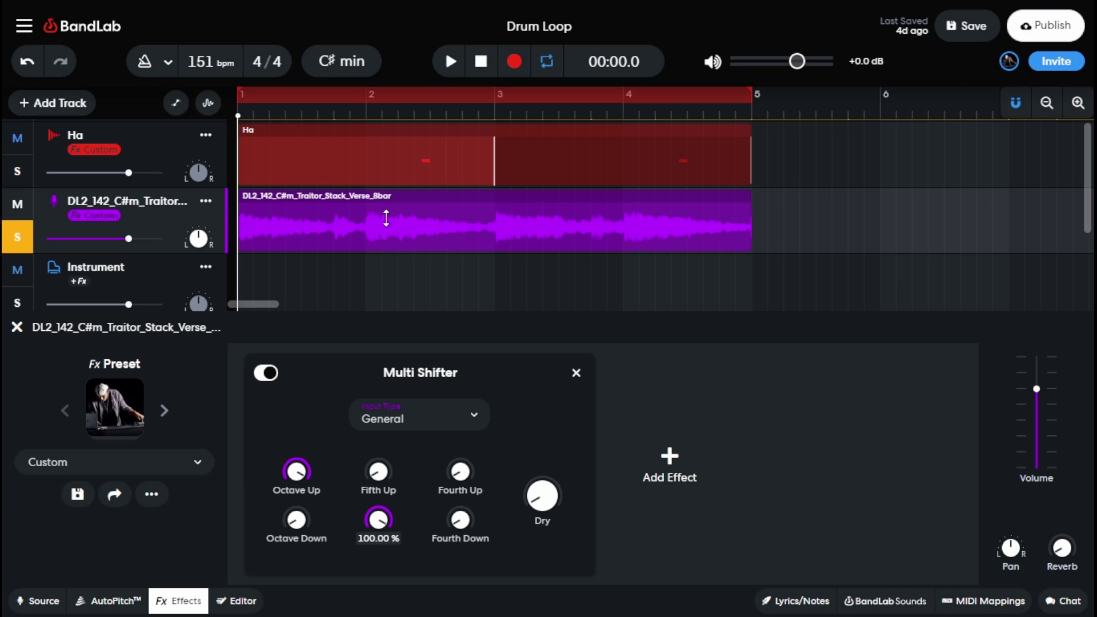
drag(460, 471, 460, 299)
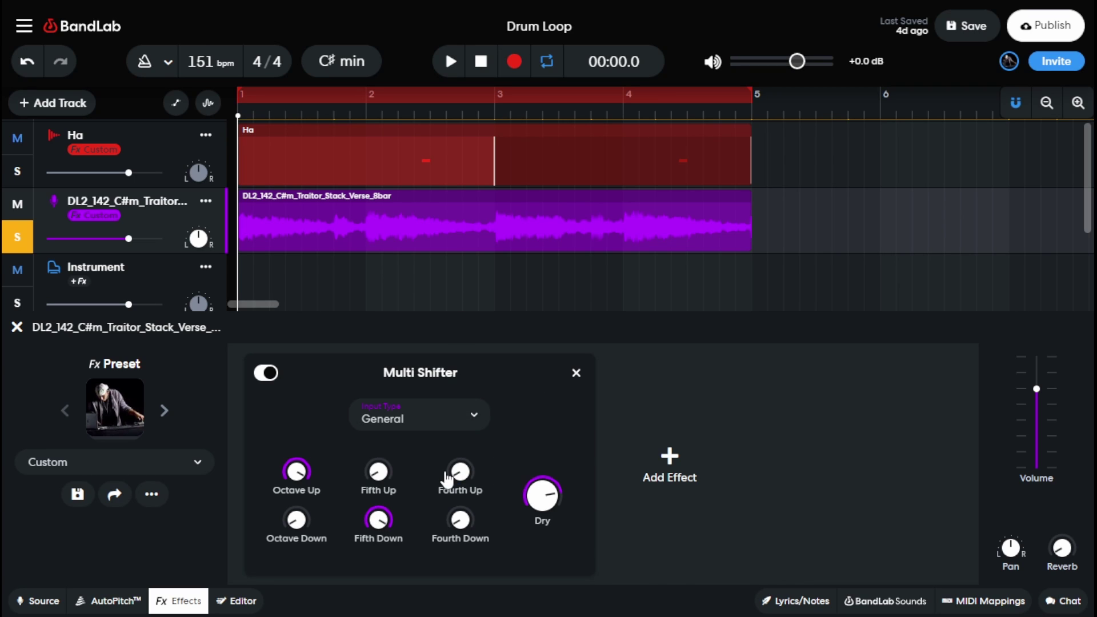
drag(457, 471, 460, 257)
drag(542, 494, 522, 360)
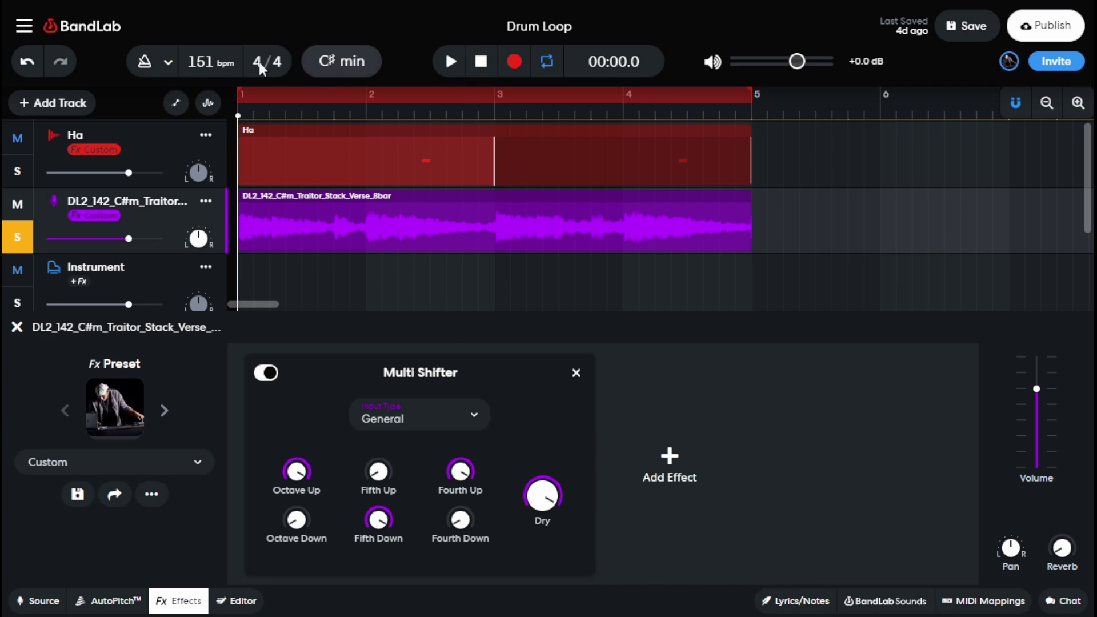
Preview the new settings, stop playback, and lower Octave Up to about 39%
click(450, 61)
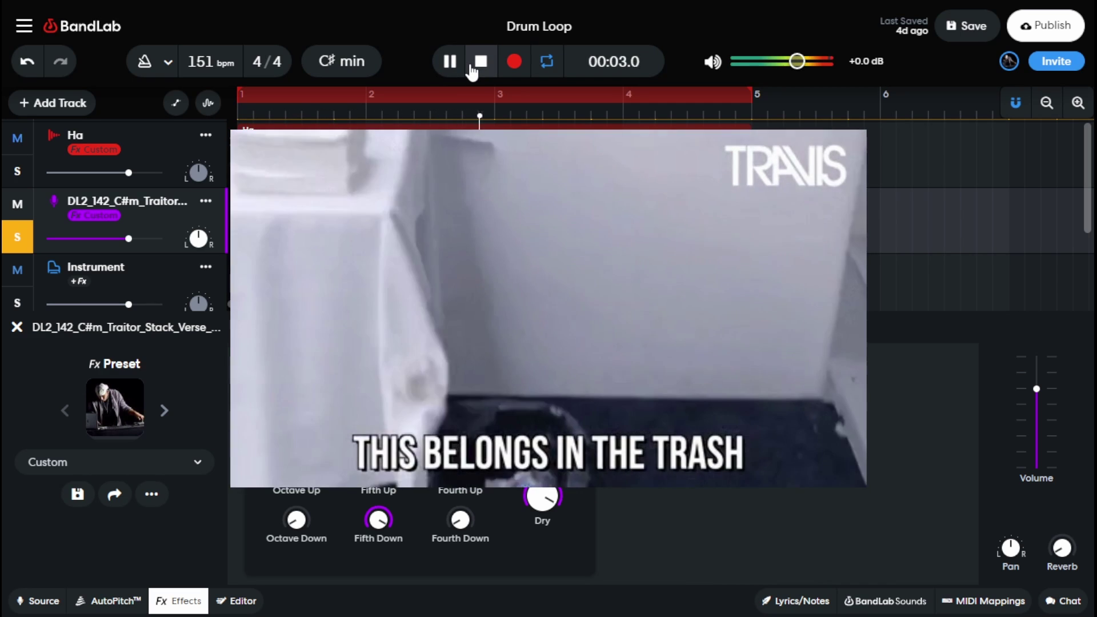
click(479, 63)
drag(296, 472, 296, 474)
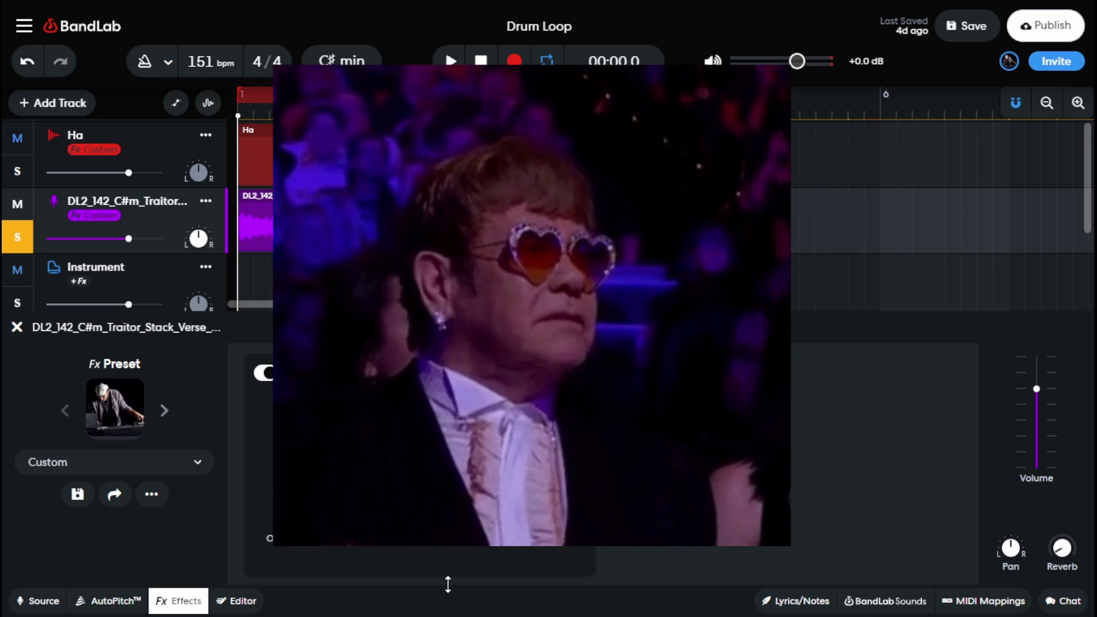
mouse_move(537, 521)
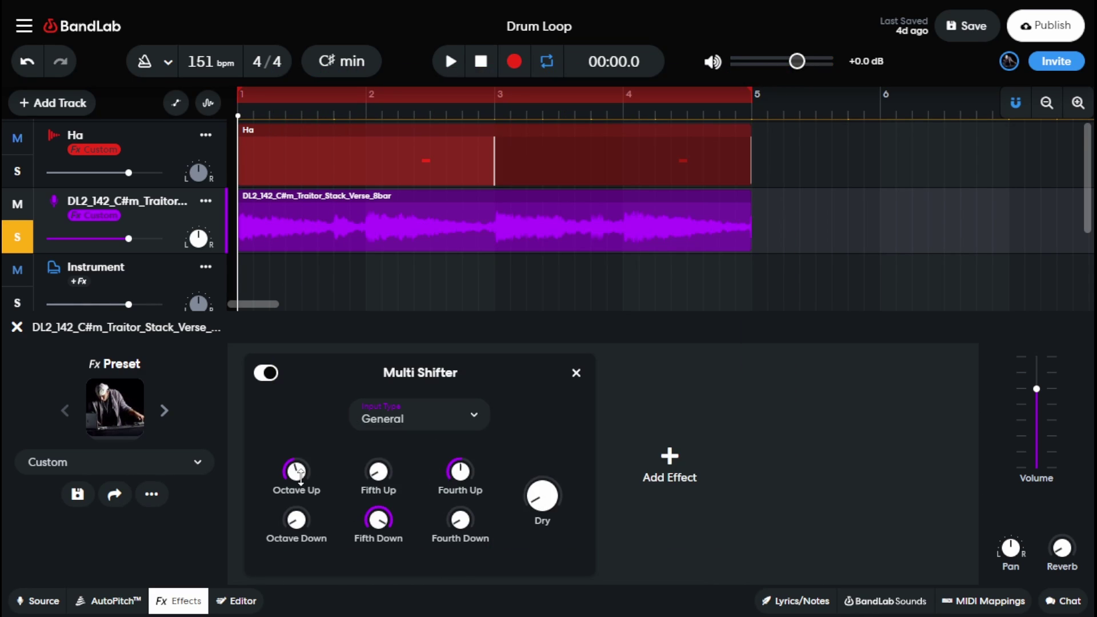
Nudge the Multi Shifter's Dry knob slightly, aiming for about 11%
mouse_move(540, 496)
mouse_down()
mouse_move(541, 469)
mouse_move(539, 510)
mouse_up()
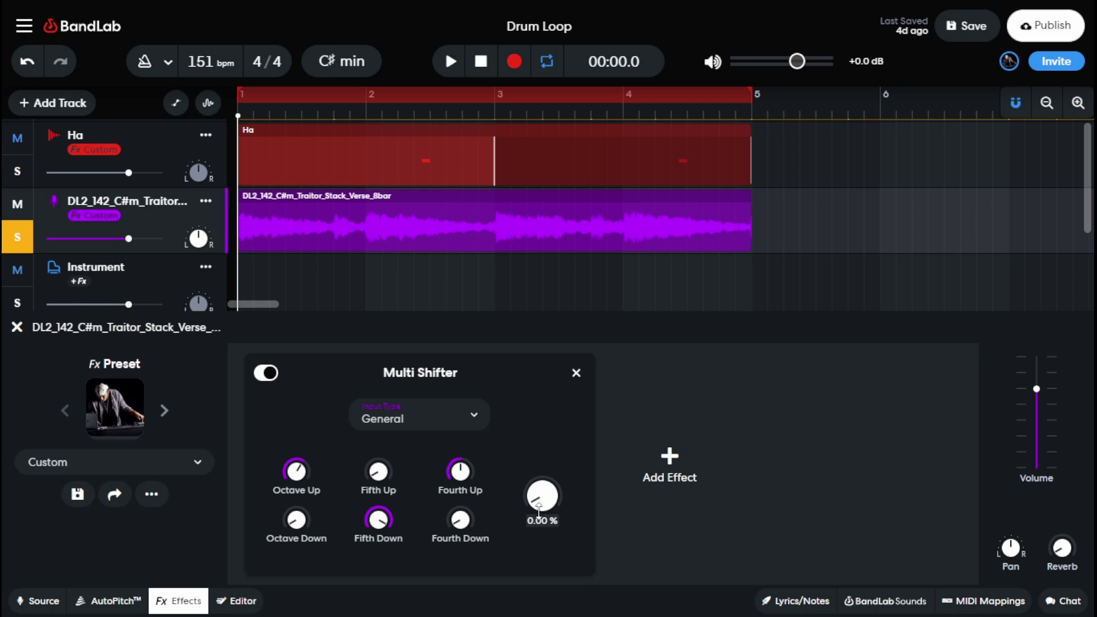